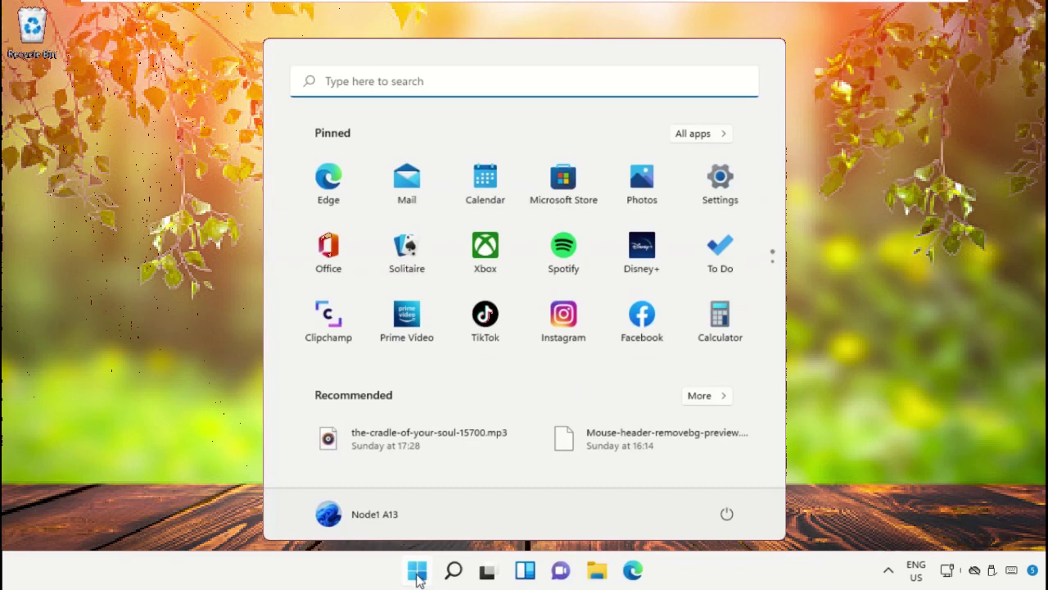
# Search the Start menu for 'task mana' so Task Manager appears as the best match
pyautogui.write('task mana')
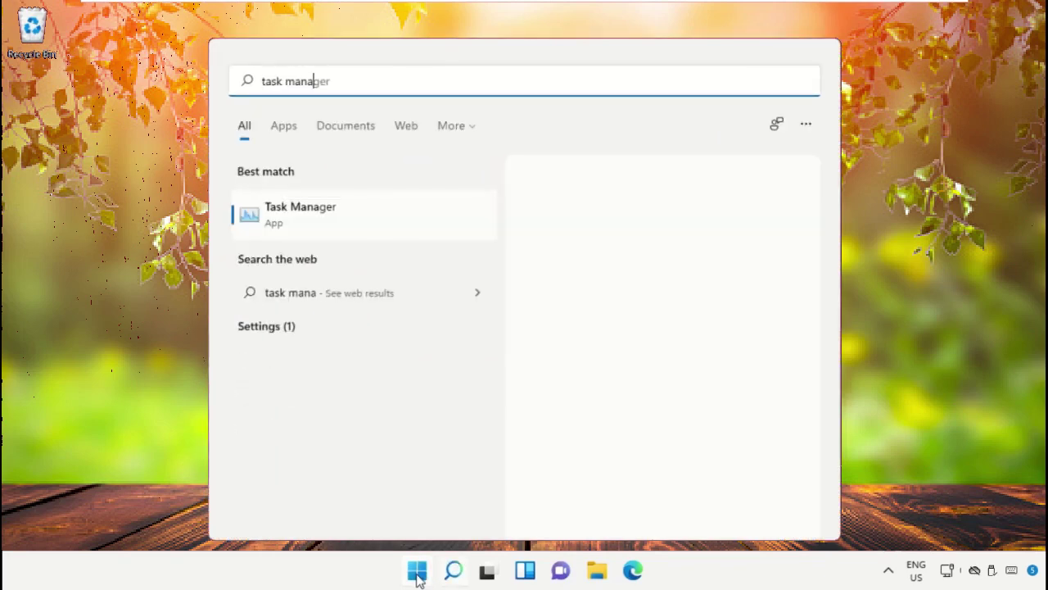
# Launch Task Manager and bring up its Create new task dialog via File > Run new task
pyautogui.click(320, 216)
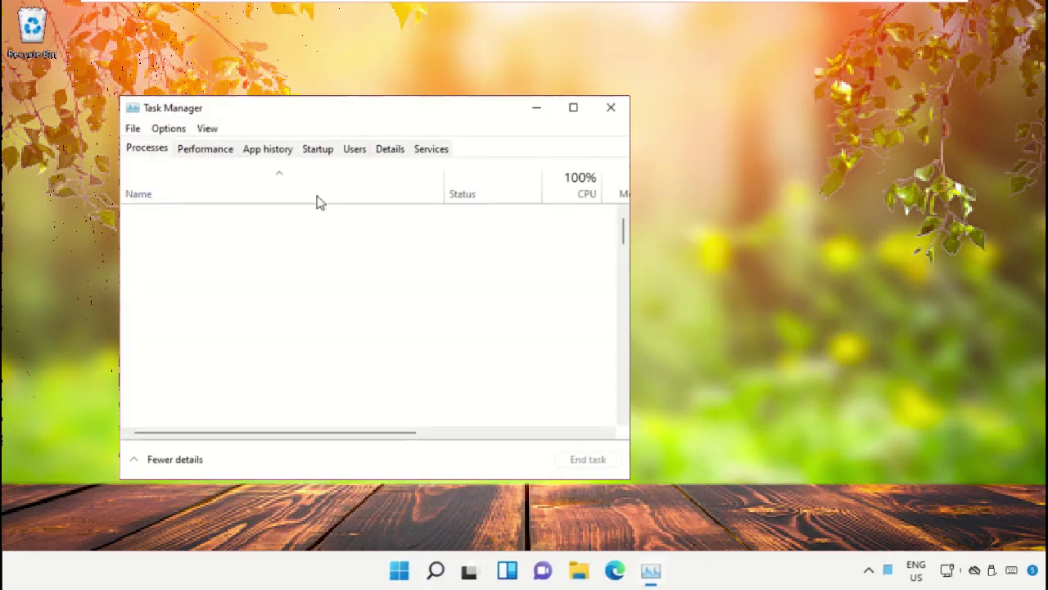
pyautogui.click(133, 131)
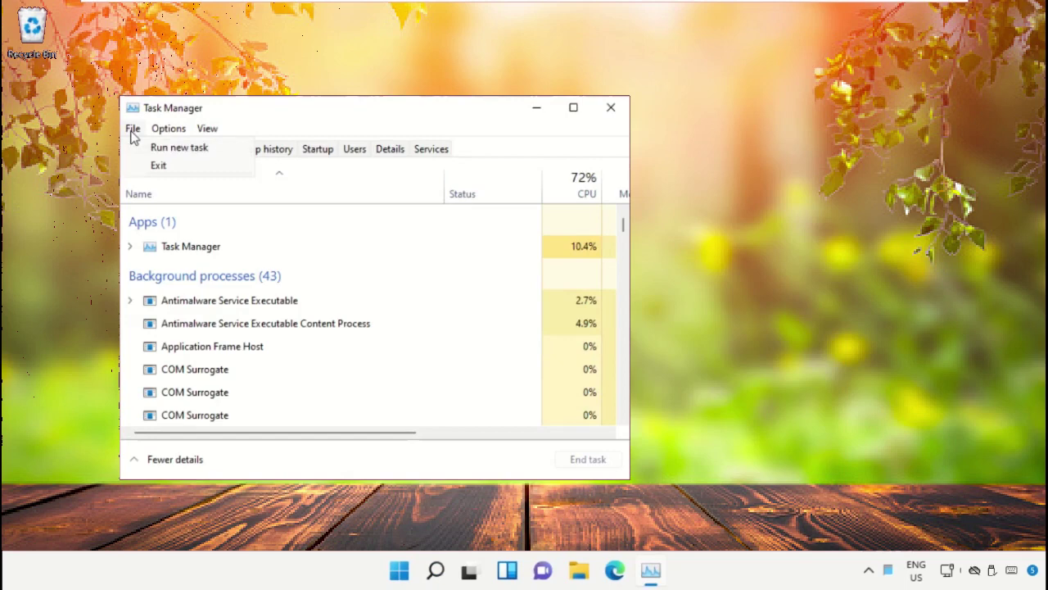
pyautogui.click(228, 156)
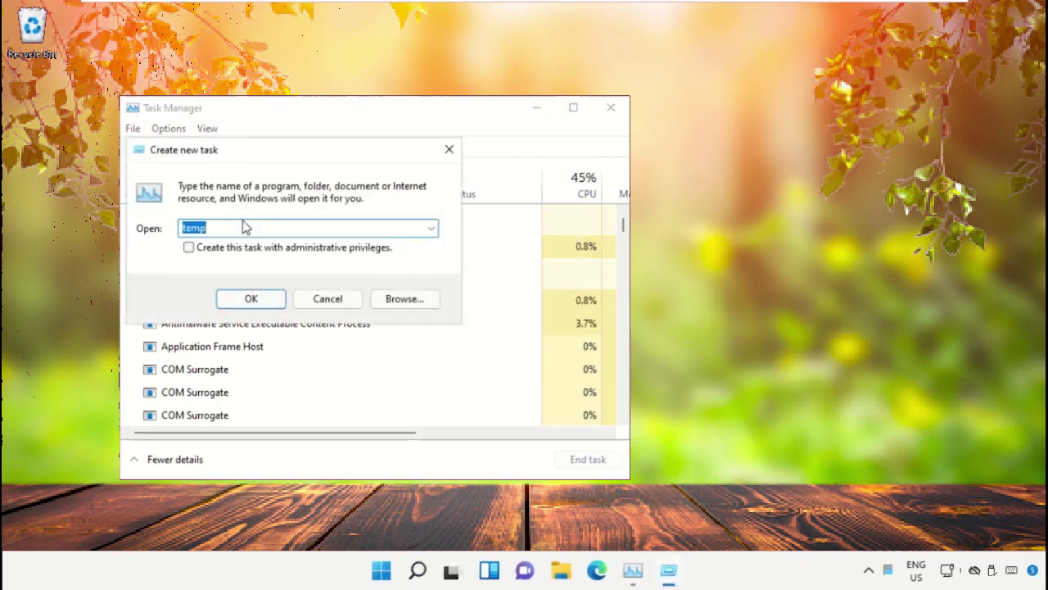
# Browse from This PC into the Windows folder on Local Disk (C:)
pyautogui.click(401, 300)
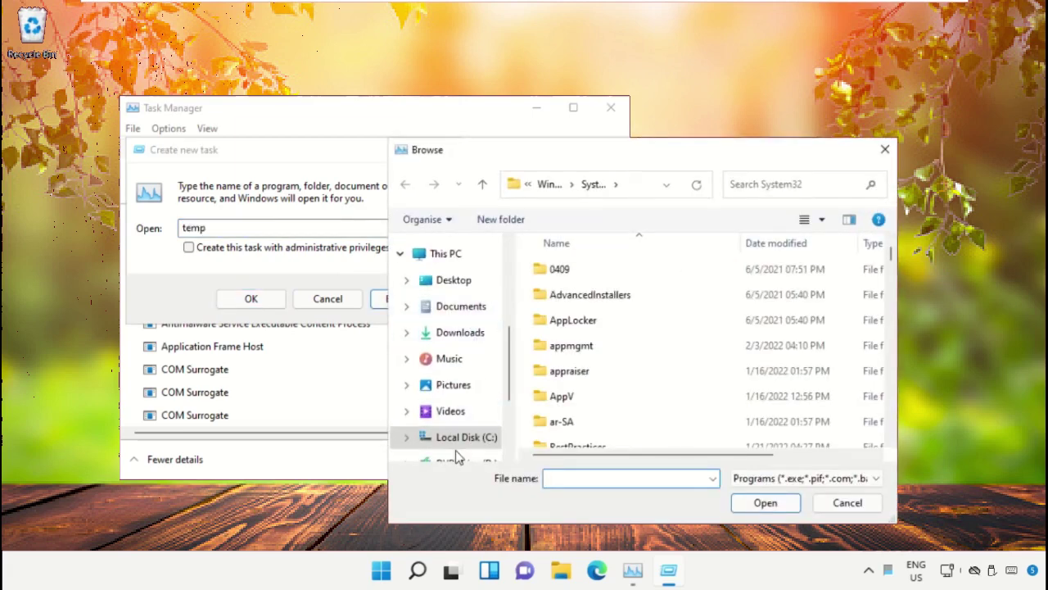
pyautogui.scroll(-1, 456, 417)
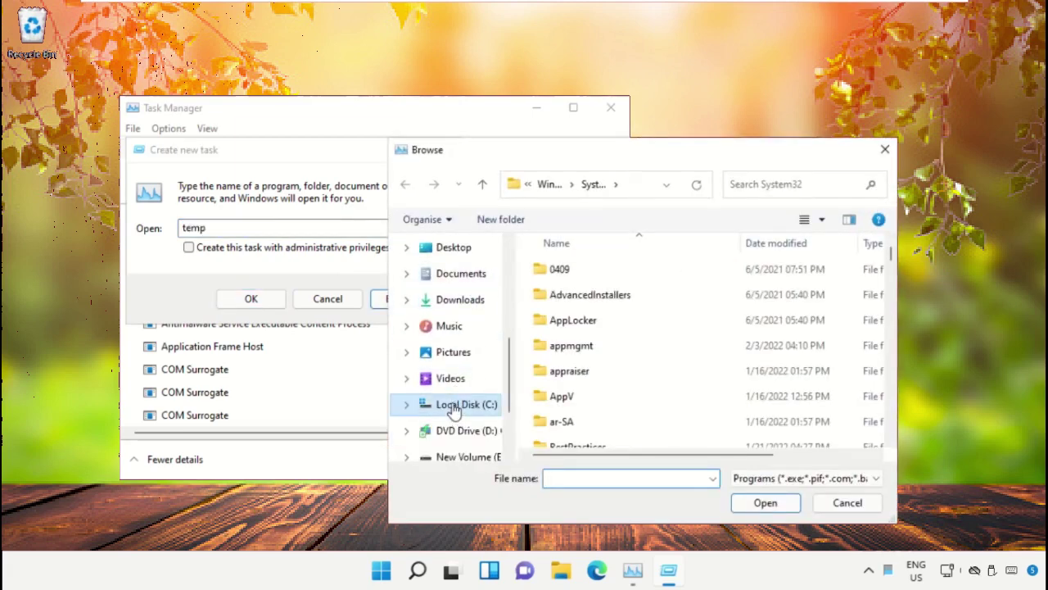
pyautogui.click(456, 406)
pyautogui.scroll(2, 452, 393)
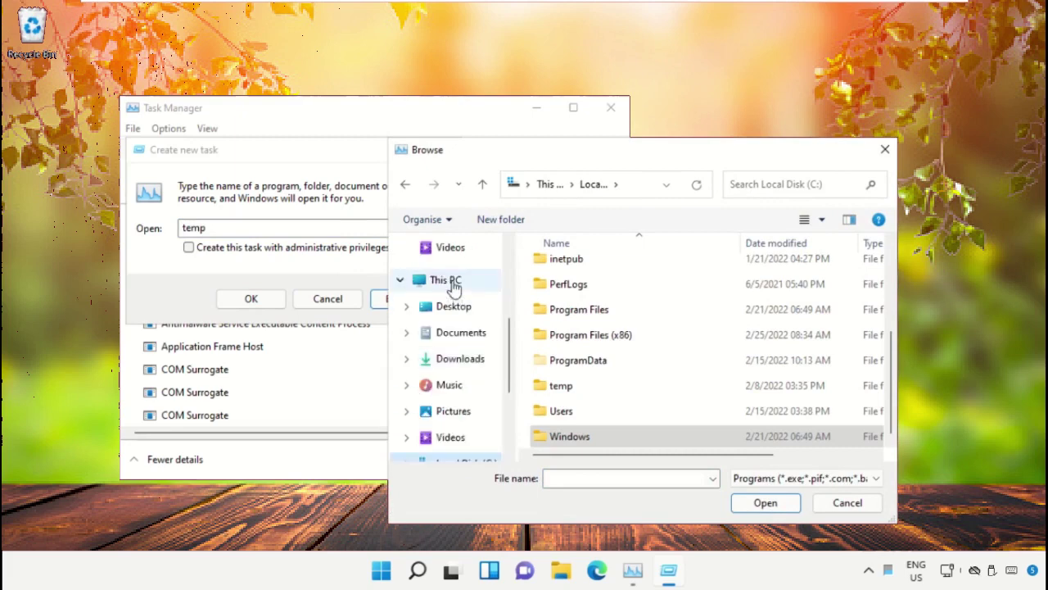
pyautogui.click(450, 284)
pyautogui.scroll(-2, 662, 350)
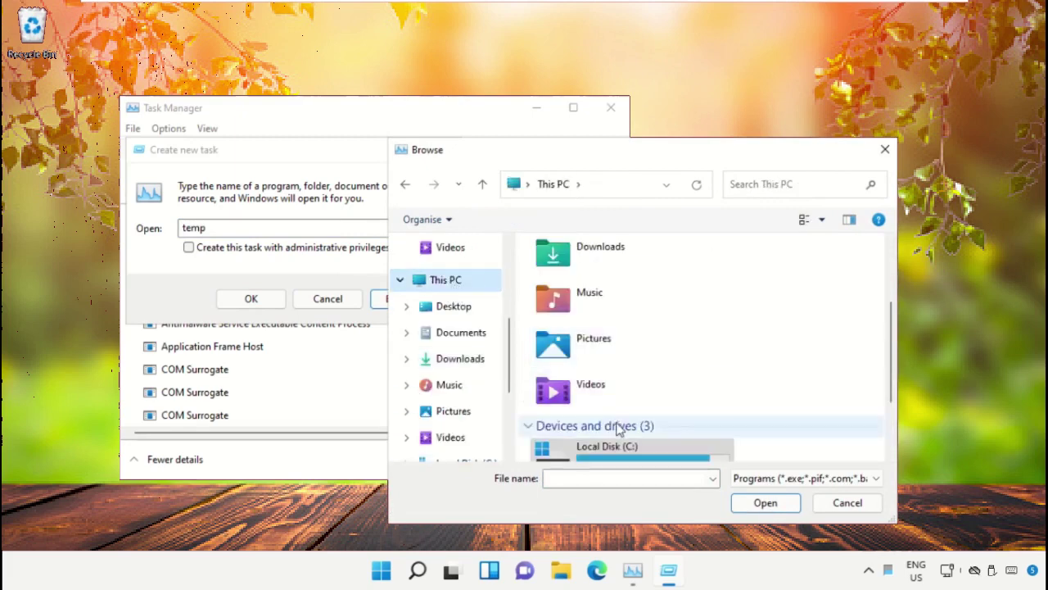
pyautogui.scroll(-2, 647, 361)
pyautogui.doubleClick(647, 350)
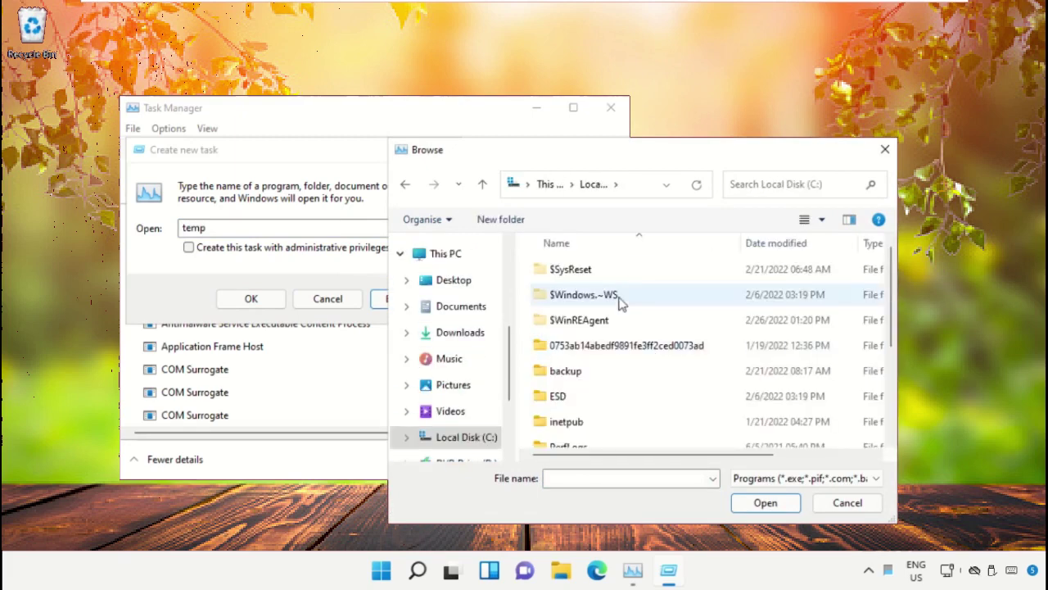
pyautogui.scroll(-2, 619, 311)
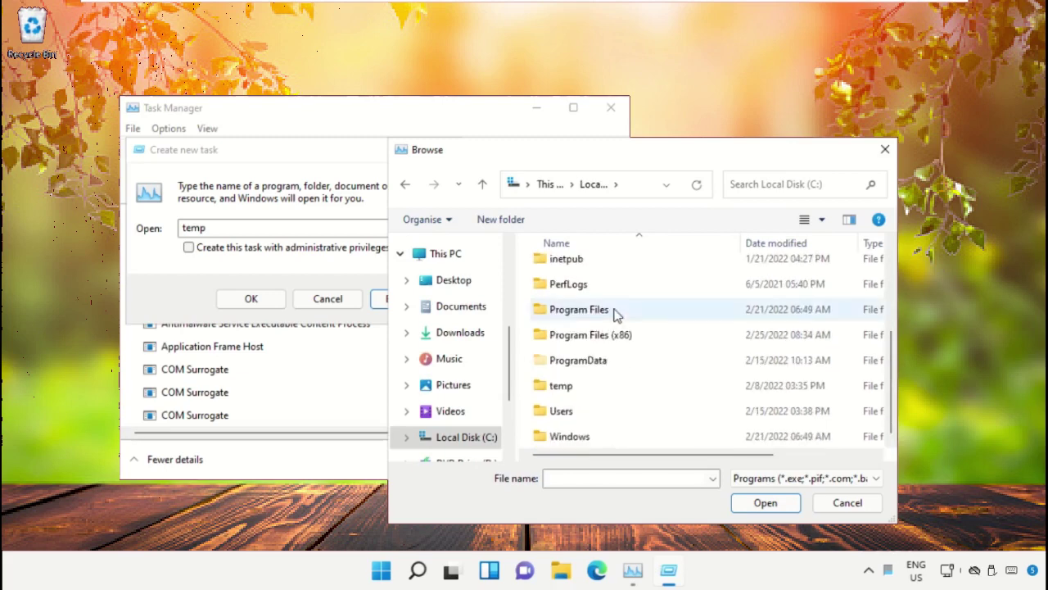
pyautogui.doubleClick(579, 440)
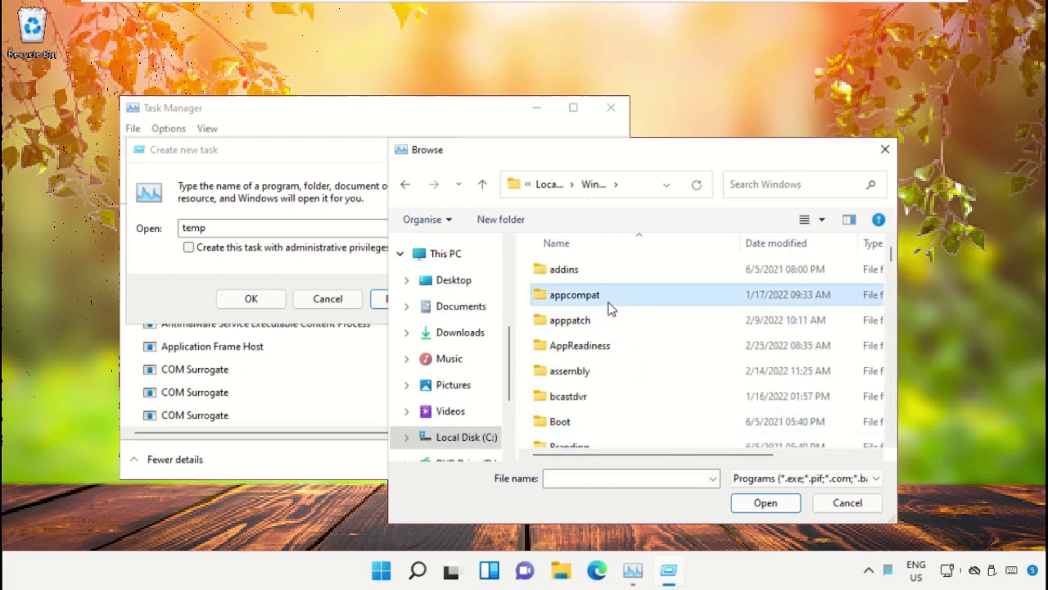
# Pick cmd.exe in the System32 folder as the new task's program
pyautogui.scroll(-3, 613, 312)
pyautogui.scroll(-12, 612, 328)
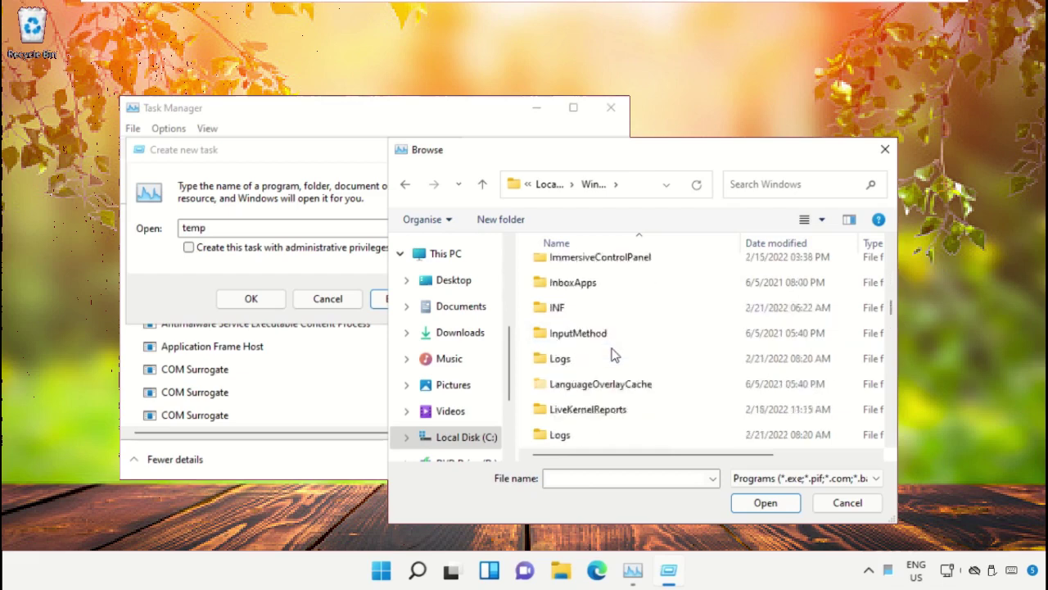
pyautogui.scroll(-6, 604, 391)
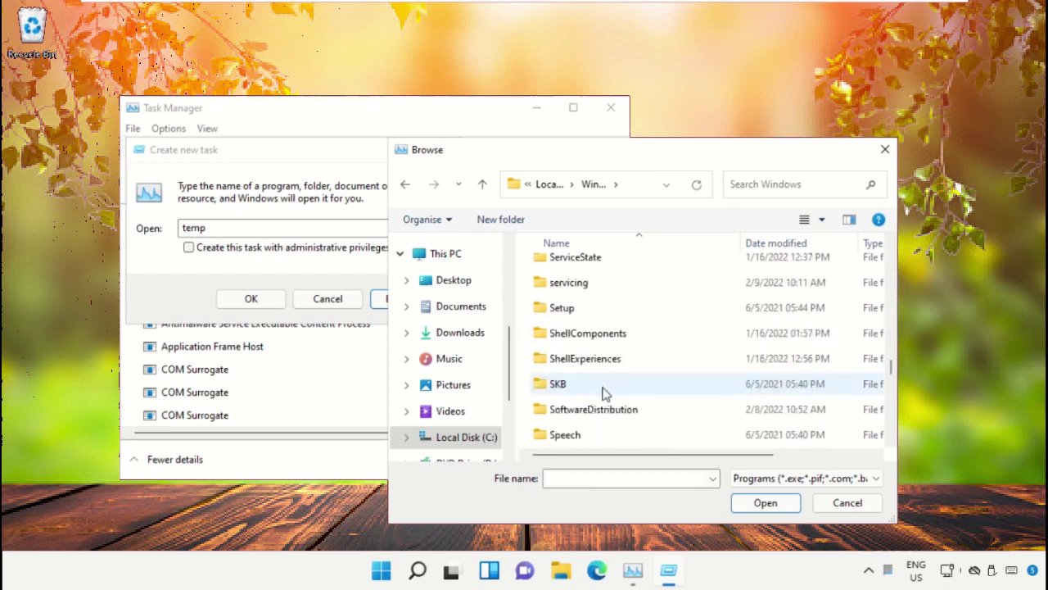
pyautogui.doubleClick(580, 357)
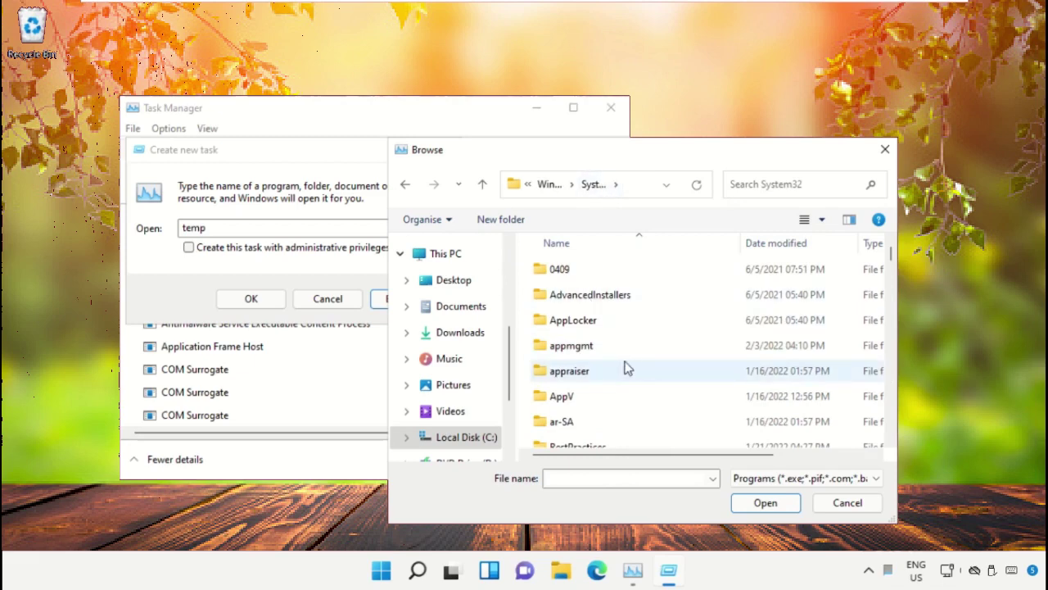
pyautogui.scroll(-3, 615, 363)
pyautogui.scroll(-7, 615, 360)
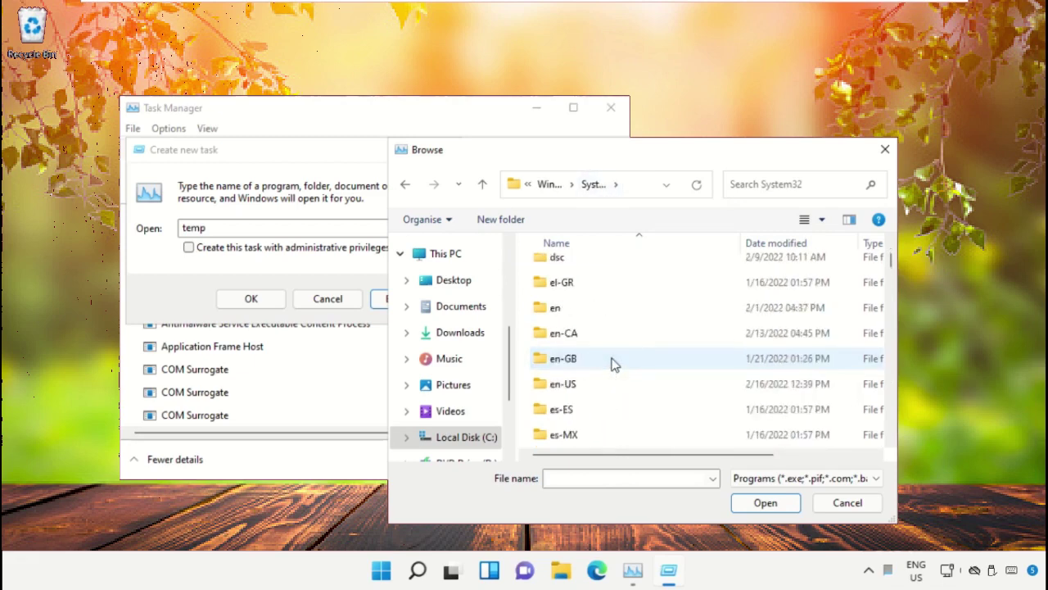
pyautogui.scroll(-3, 615, 360)
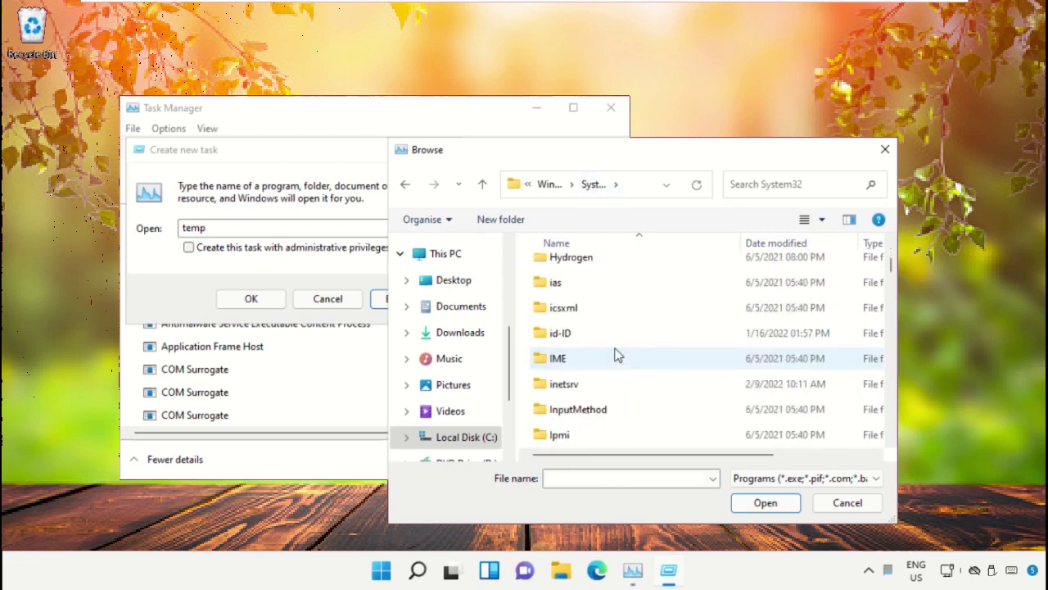
pyautogui.write('cmd')
pyautogui.scroll(1, 614, 353)
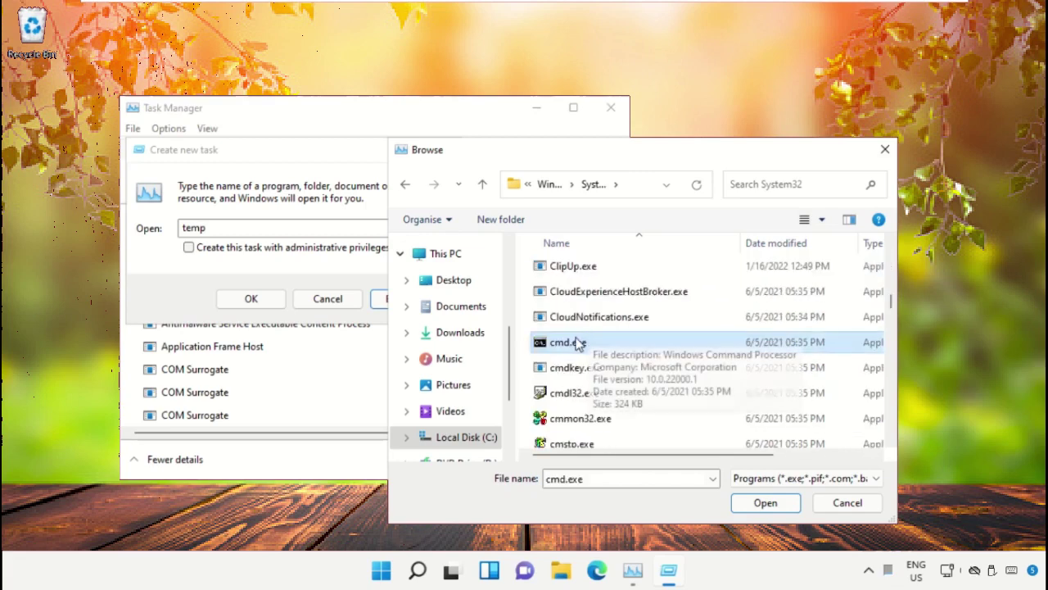
pyautogui.click(754, 507)
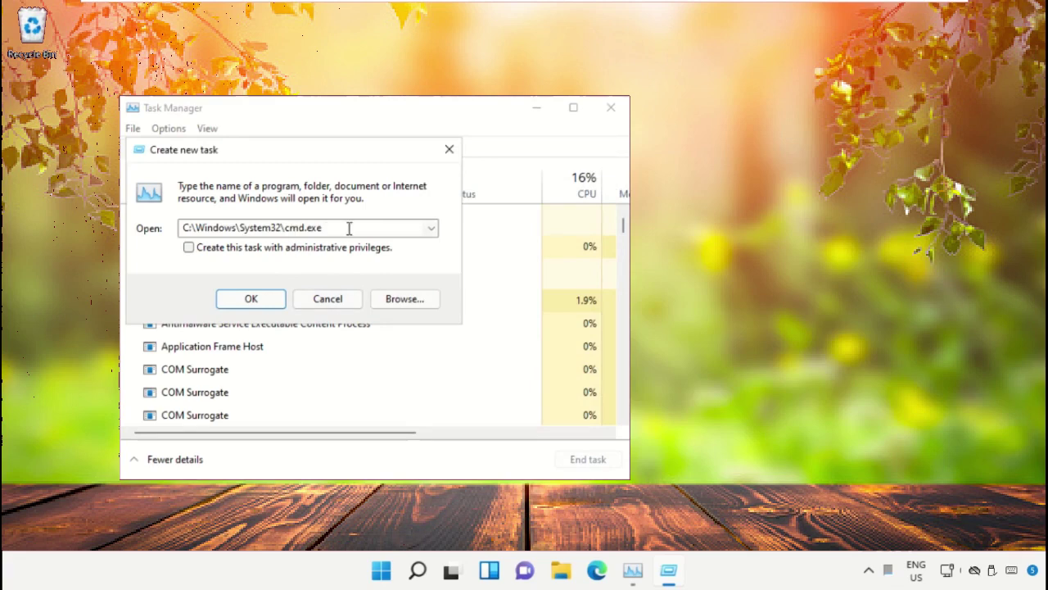
# Launch cmd.exe with administrative privileges, then minimize Task Manager and the prompt
pyautogui.click(188, 249)
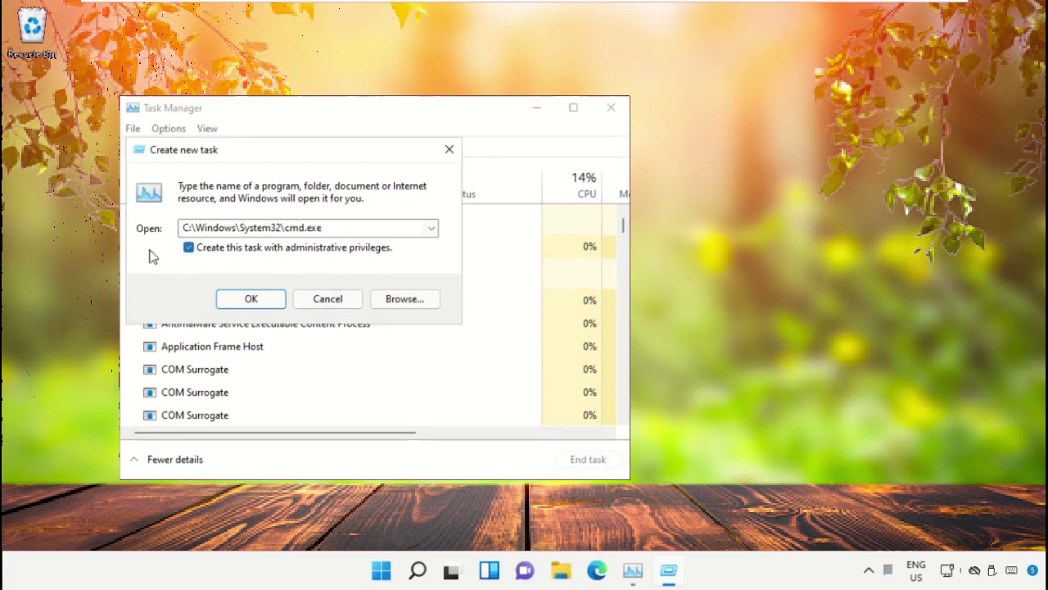
pyautogui.click(251, 300)
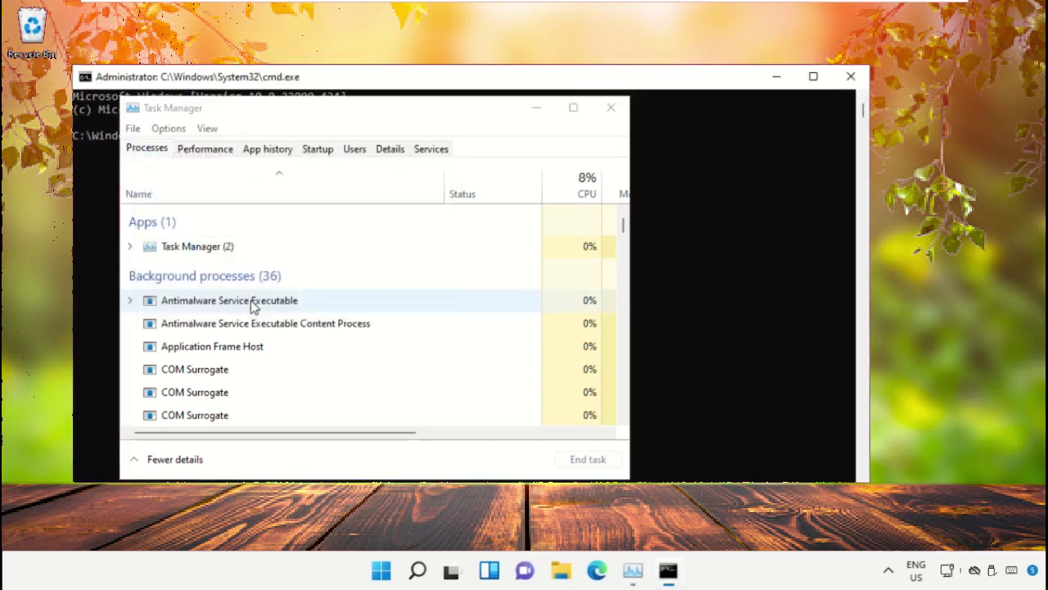
pyautogui.click(536, 111)
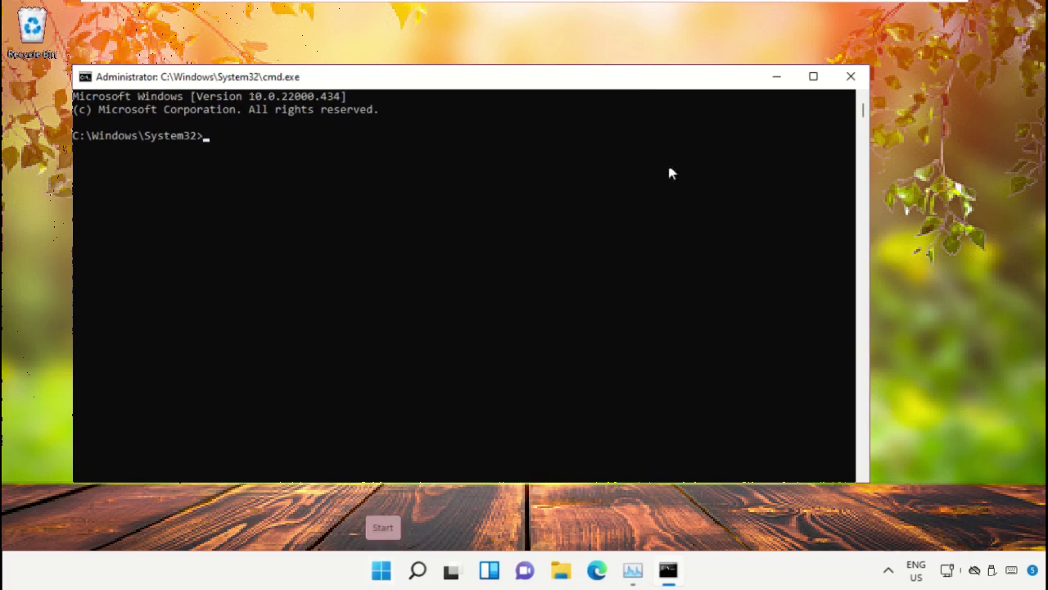
pyautogui.click(779, 79)
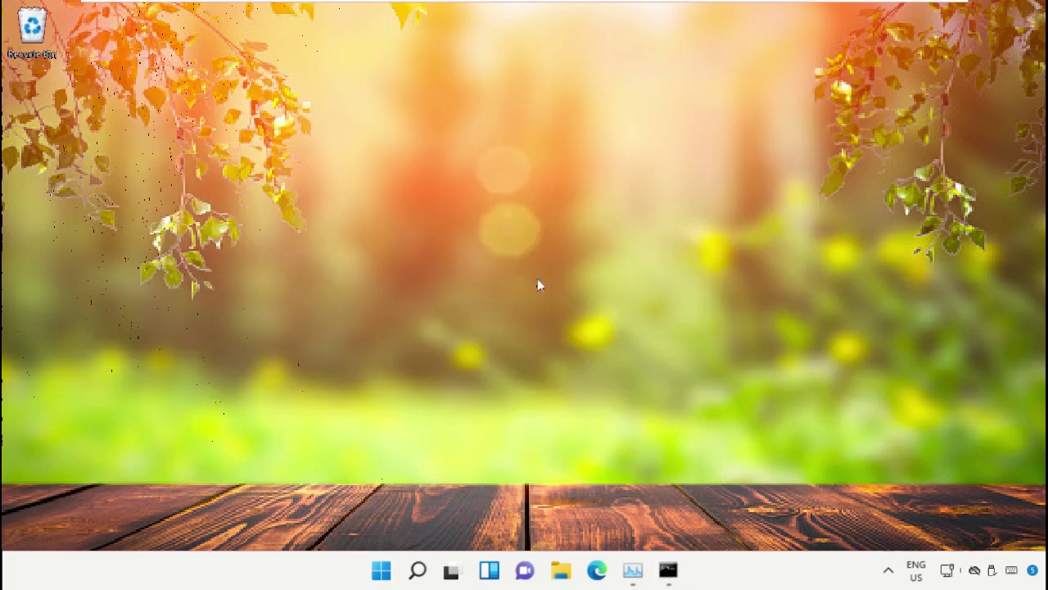
# Start Google Chrome from the Start menu and load google.com
pyautogui.click(388, 572)
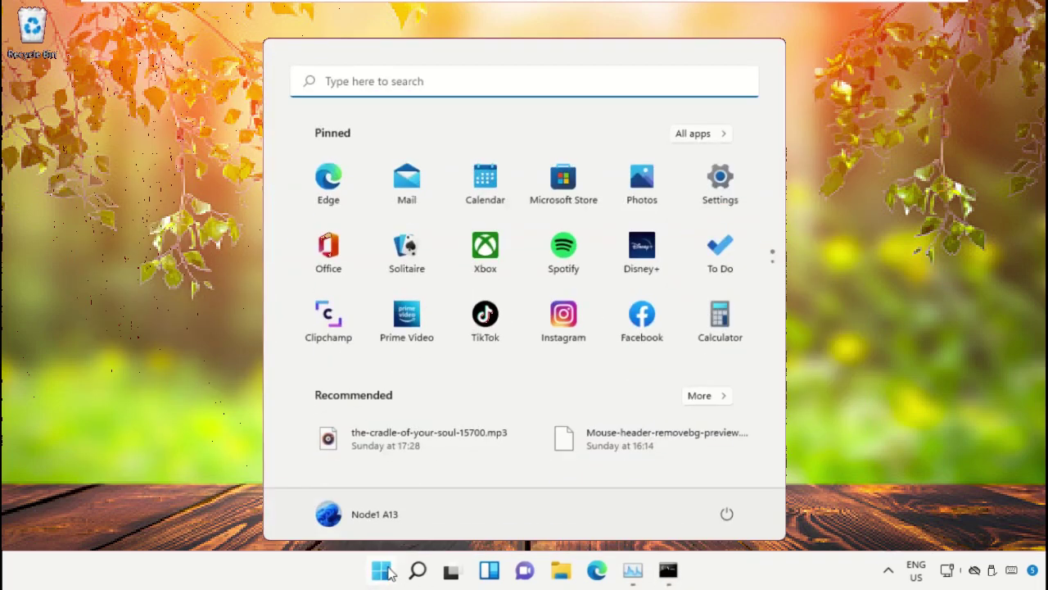
pyautogui.write('Chrome')
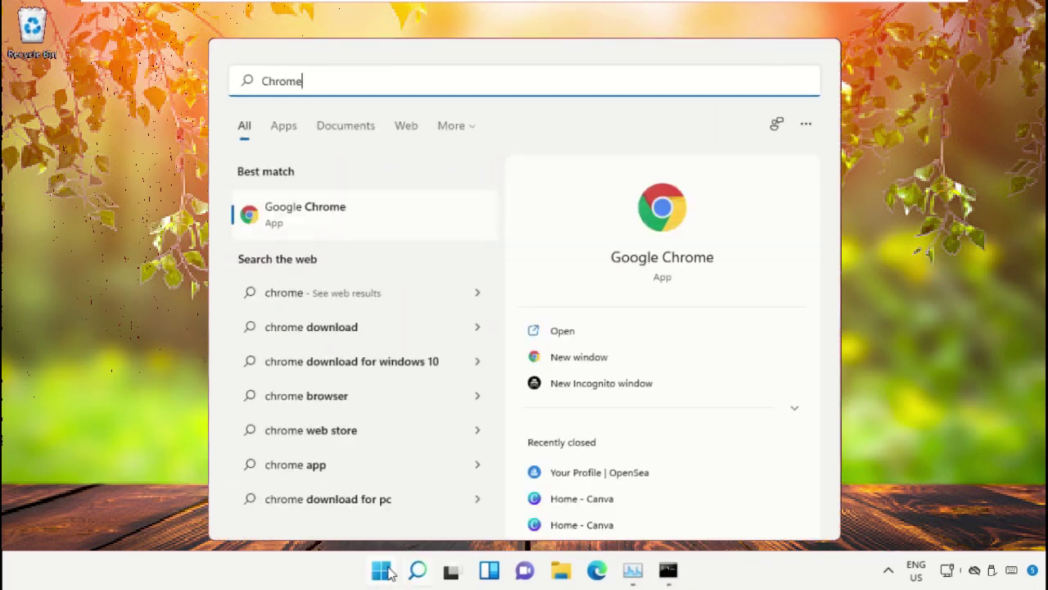
pyautogui.click(332, 219)
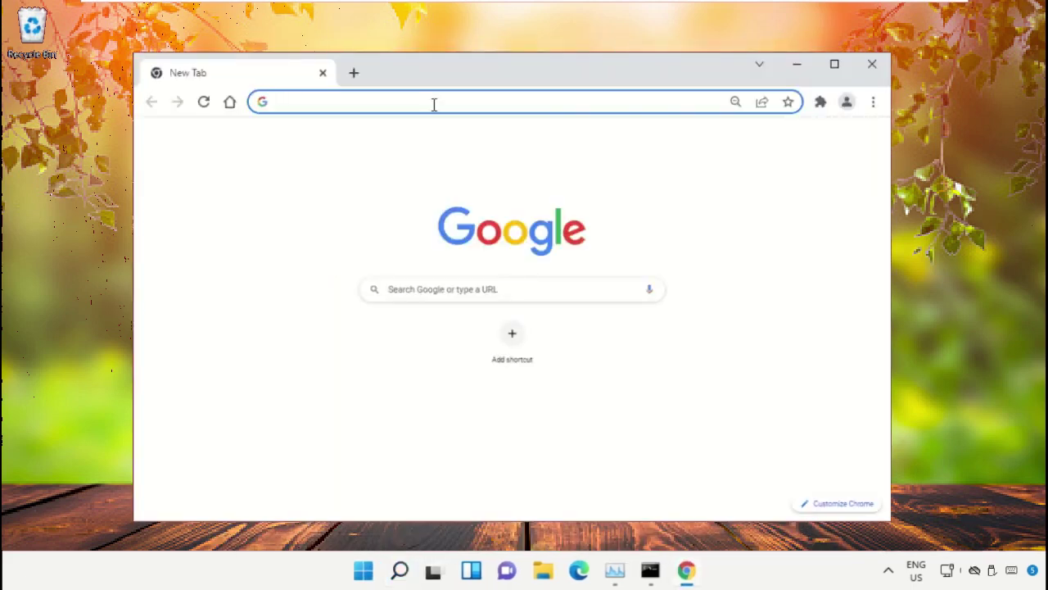
pyautogui.write('google.com')
pyautogui.press('Return')
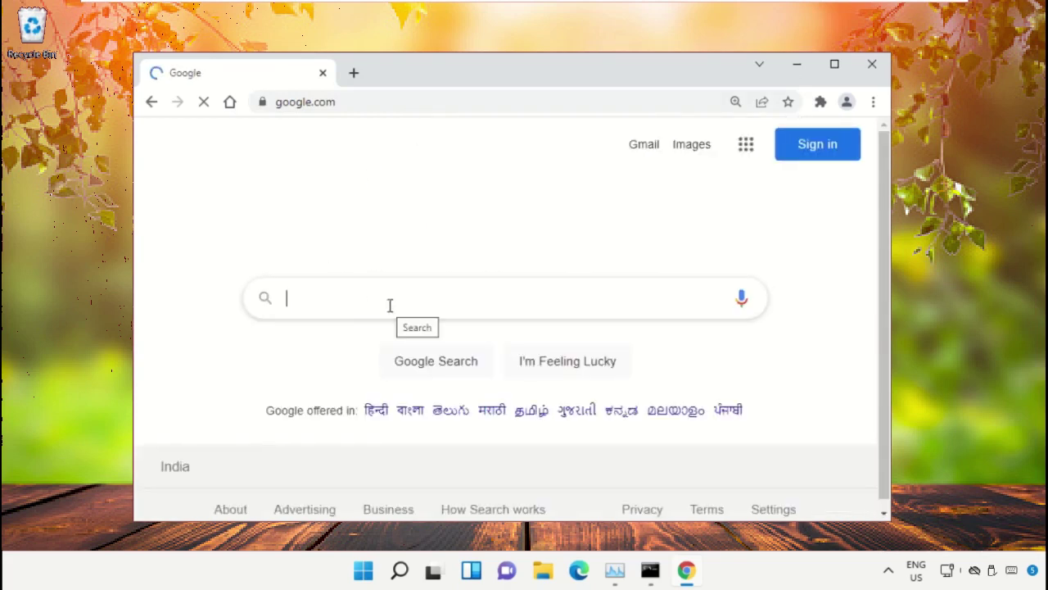
# Search Google for 'hows.tech windows commands' using the suggestion
pyautogui.write('hows')
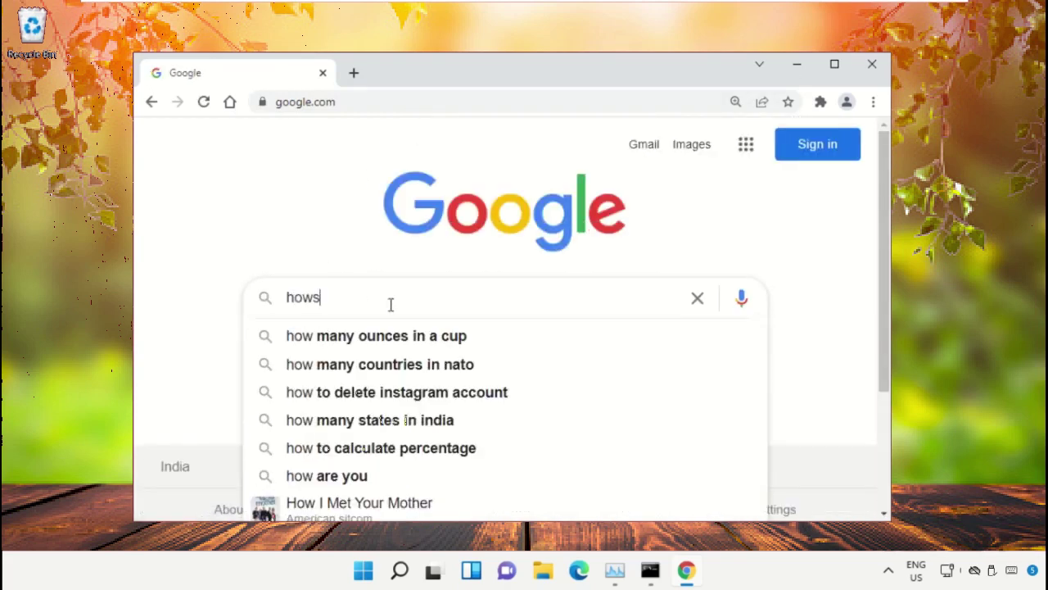
pyautogui.write('.tech')
pyautogui.press('Down')
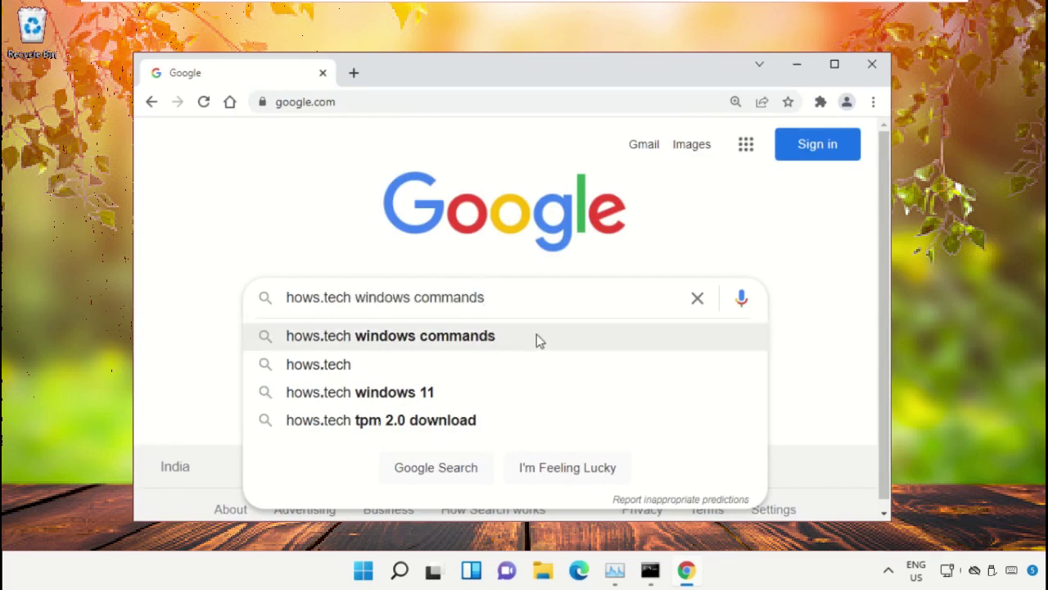
pyautogui.press('Return')
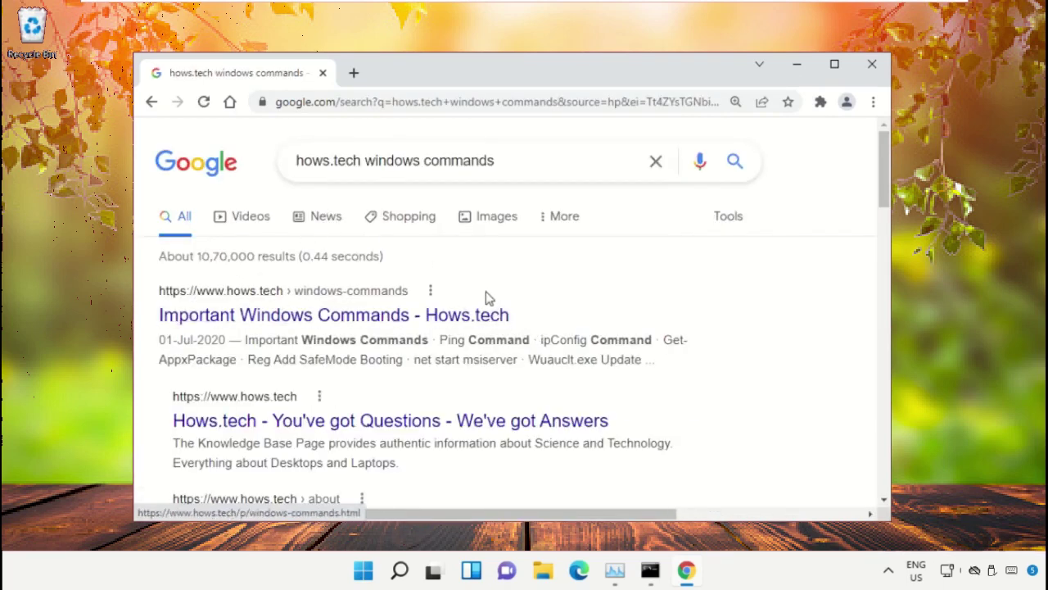
# Open the Important Windows Commands page on hows.tech and scroll down to Command 12
pyautogui.click(250, 318)
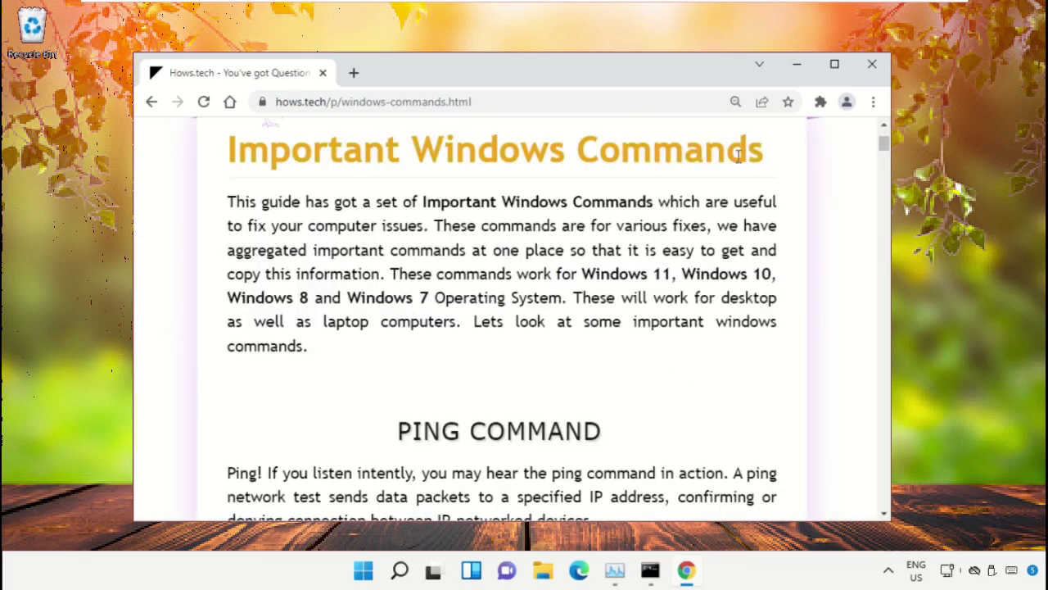
pyautogui.tripleClick(217, 163)
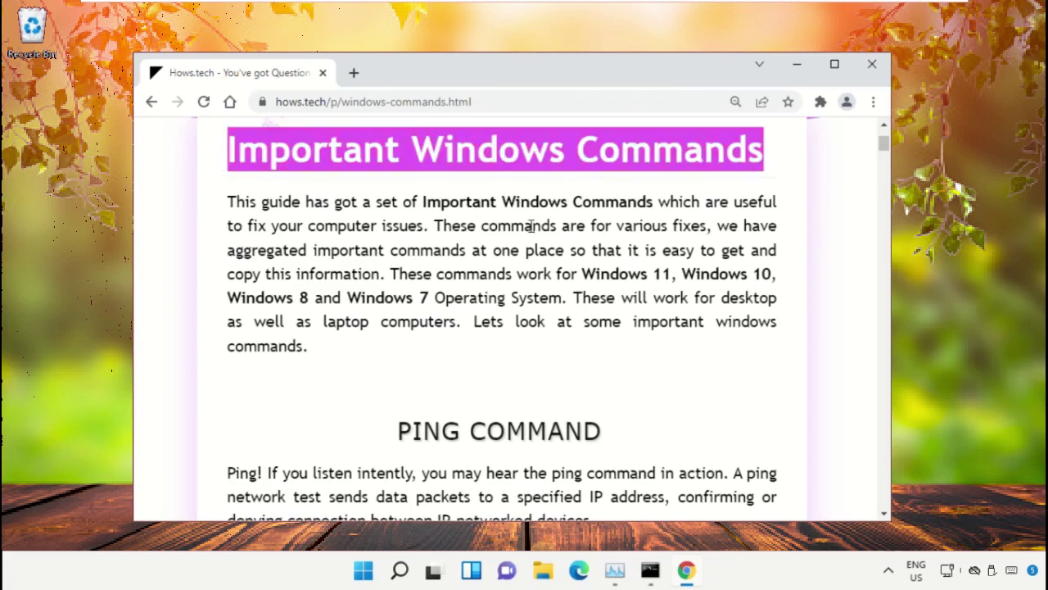
pyautogui.click(584, 234)
pyautogui.scroll(-7, 576, 254)
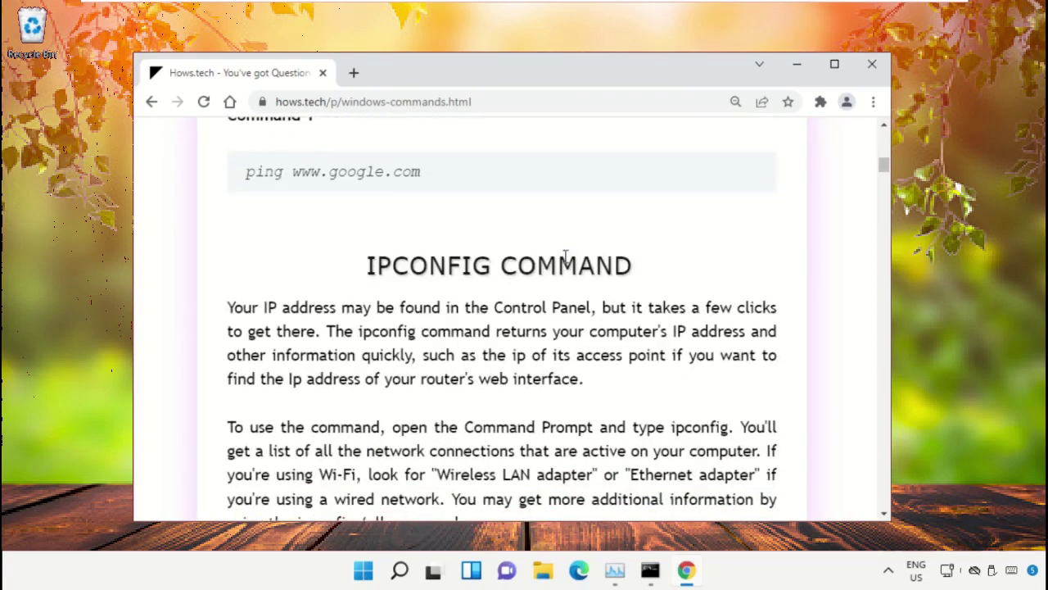
pyautogui.scroll(-12, 482, 252)
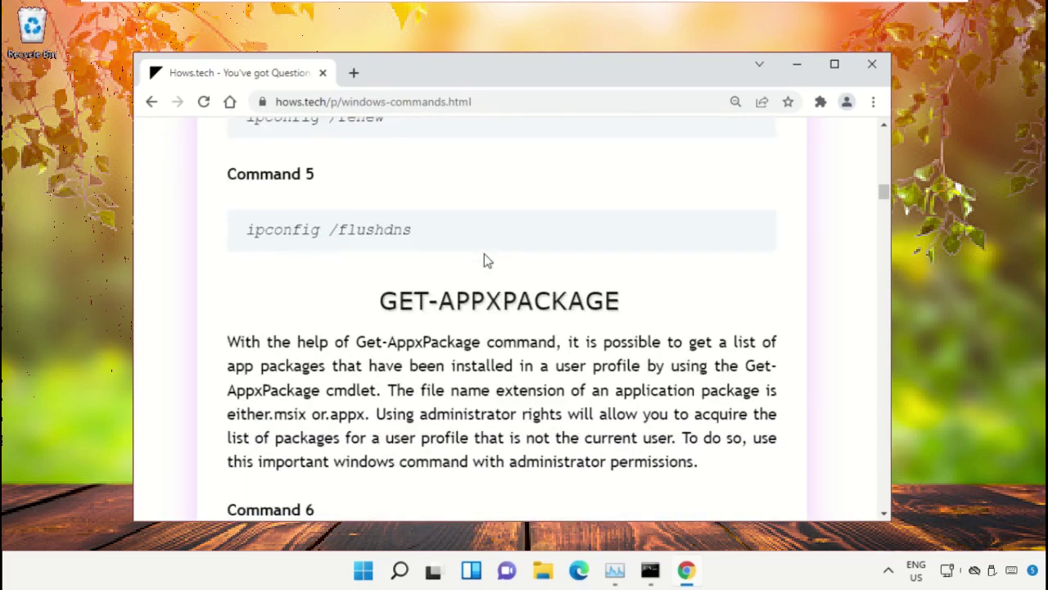
pyautogui.scroll(-10, 508, 245)
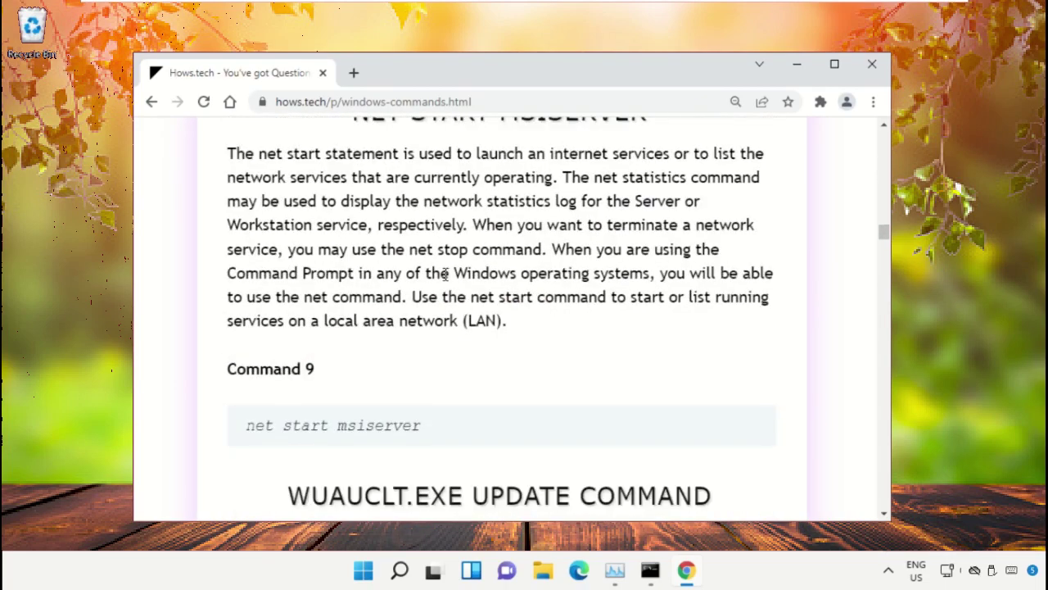
pyautogui.scroll(-8, 446, 279)
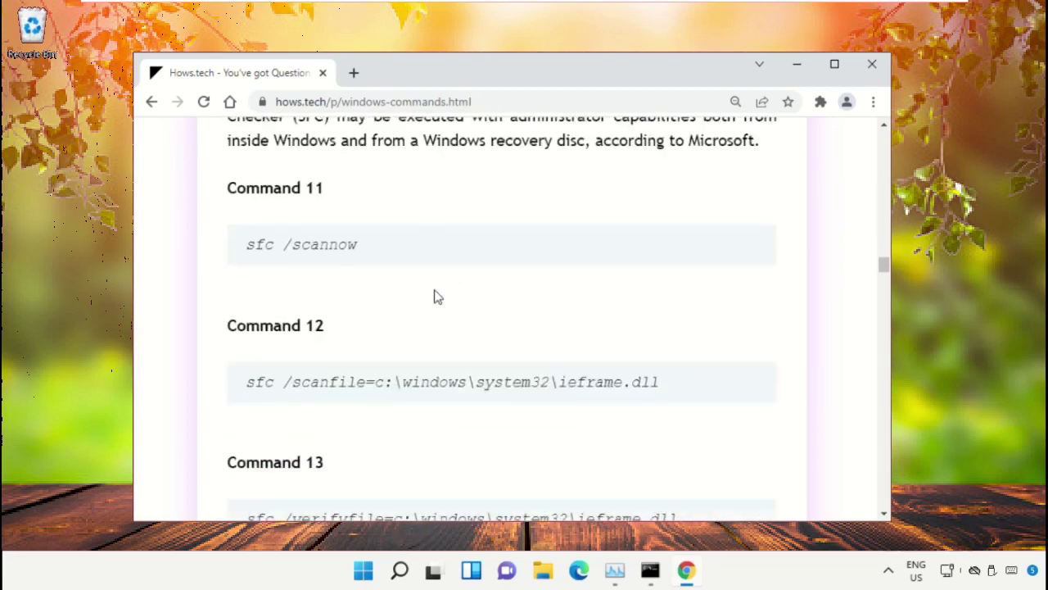
pyautogui.scroll(-1, 343, 290)
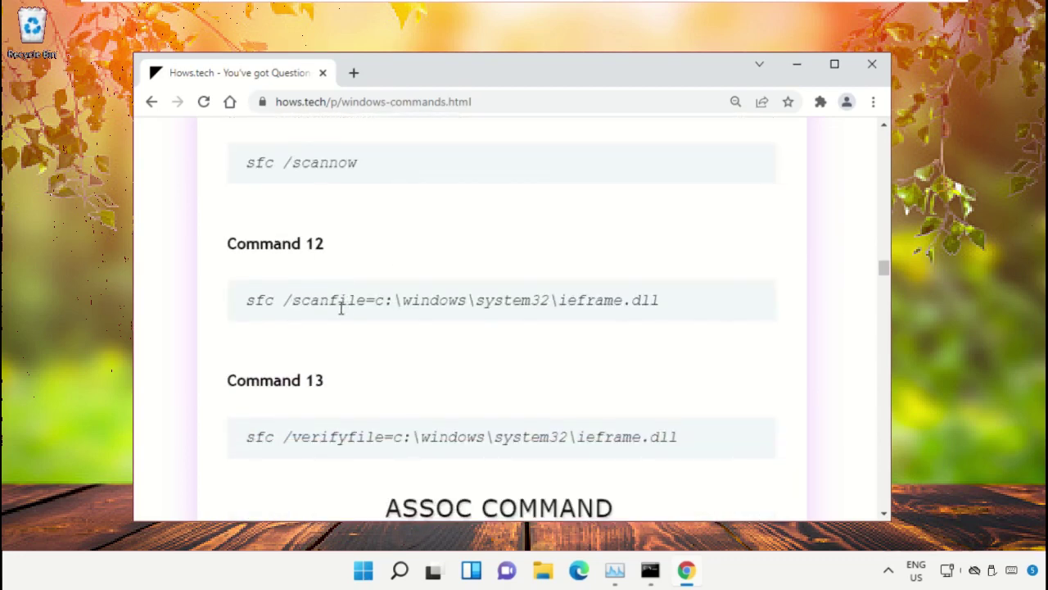
# Copy the Command 12 line, sfc /scanfile=c:\windows\system32\ieframe.dll, and return to the admin prompt
pyautogui.tripleClick(373, 299)
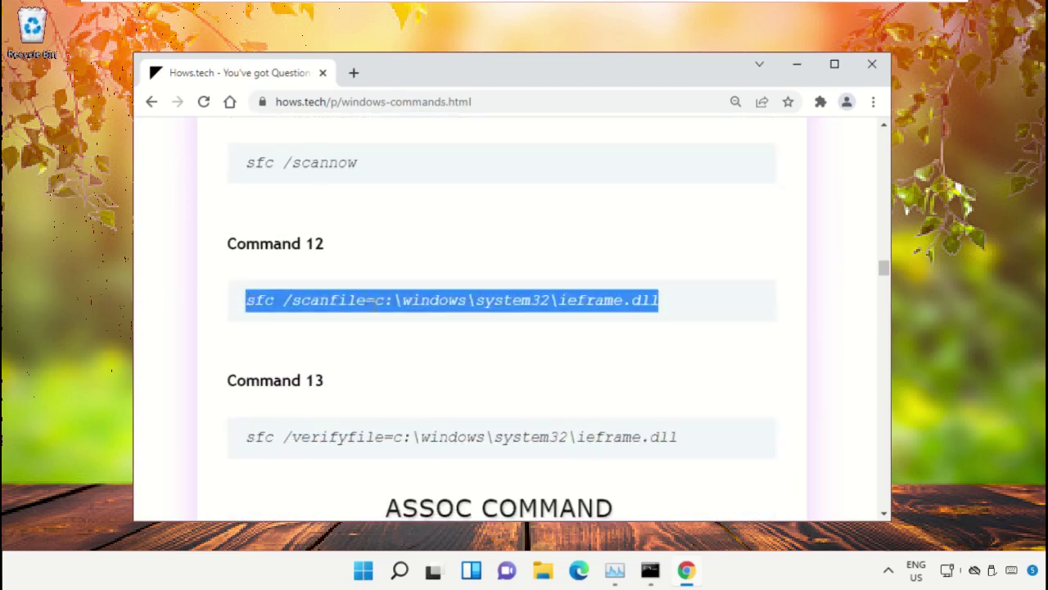
pyautogui.click(643, 346)
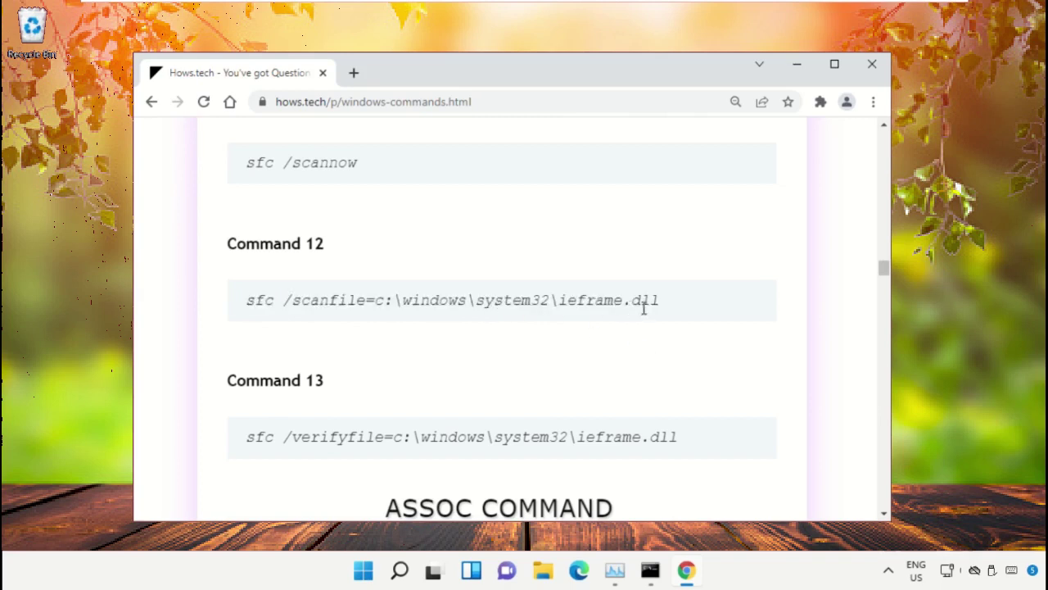
pyautogui.tripleClick(417, 301)
pyautogui.rightClick(417, 301)
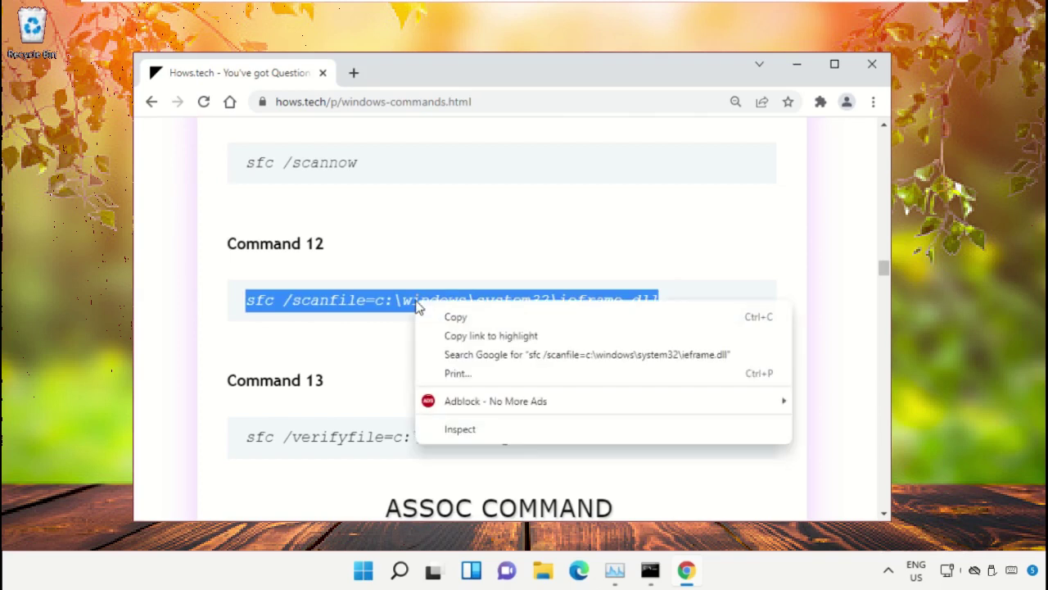
pyautogui.click(456, 317)
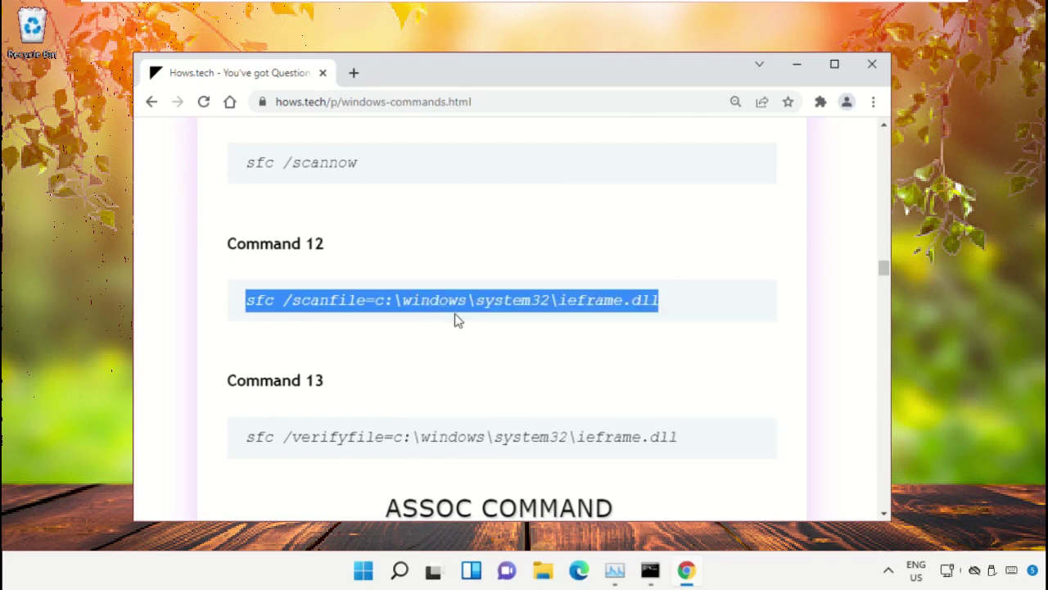
pyautogui.click(651, 568)
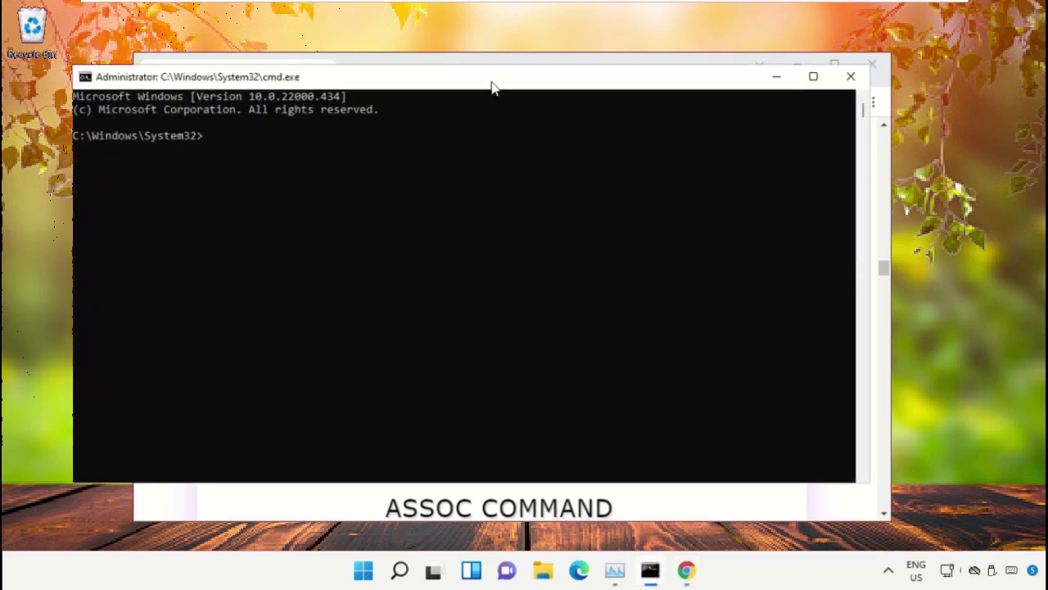
# Paste and run sfc /scanfile=c:\windows\system32\ieframe.dll in the administrator Command Prompt
pyautogui.moveTo(489, 85); pyautogui.dragTo(539, 104)
pyautogui.hotkey('ctrl', 'v')
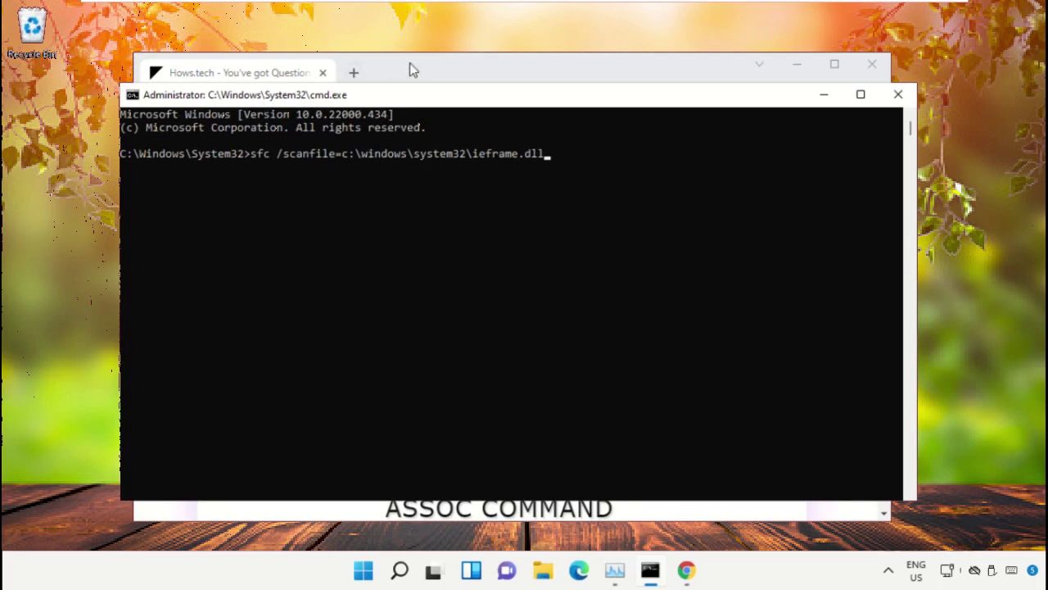
pyautogui.press('Return')
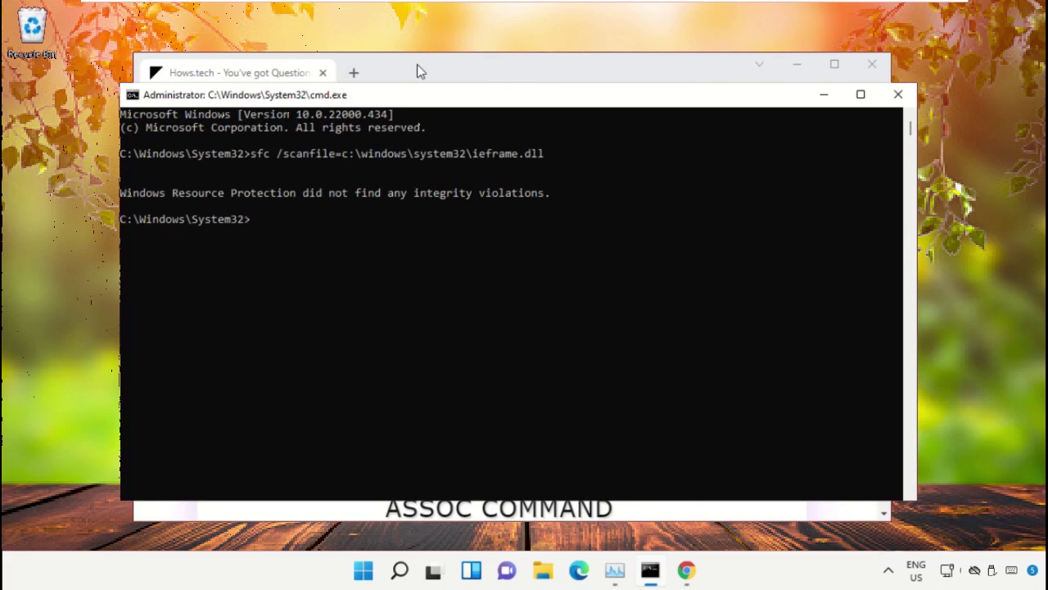
pyautogui.click(417, 72)
# Copy Command 13, sfc /verifyfile=c:\windows\system32\ieframe.dll, and run it at the admin prompt
pyautogui.scroll(-1, 384, 224)
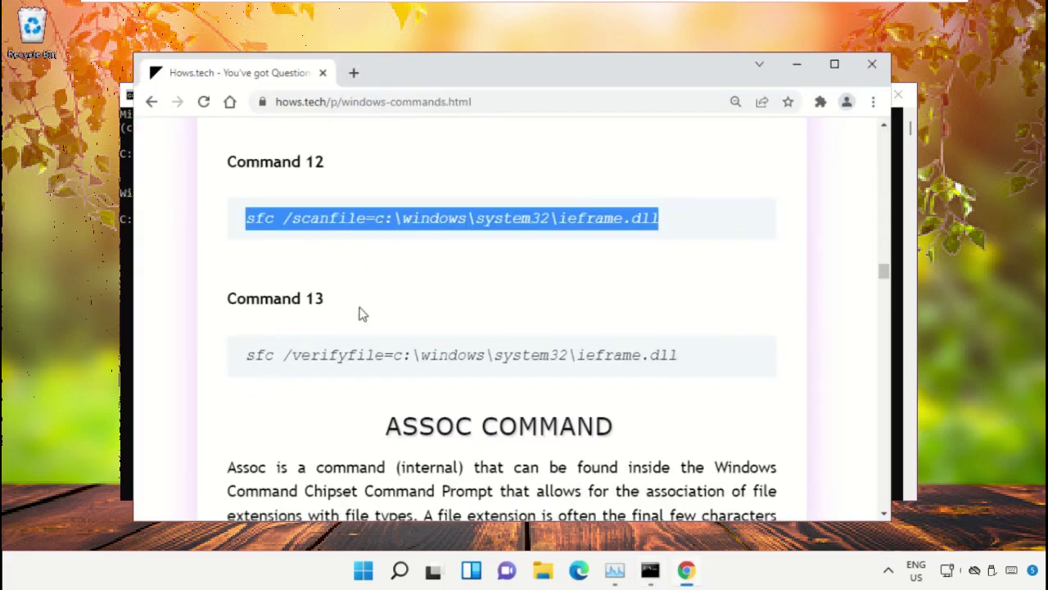
pyautogui.tripleClick(340, 357)
pyautogui.rightClick(340, 356)
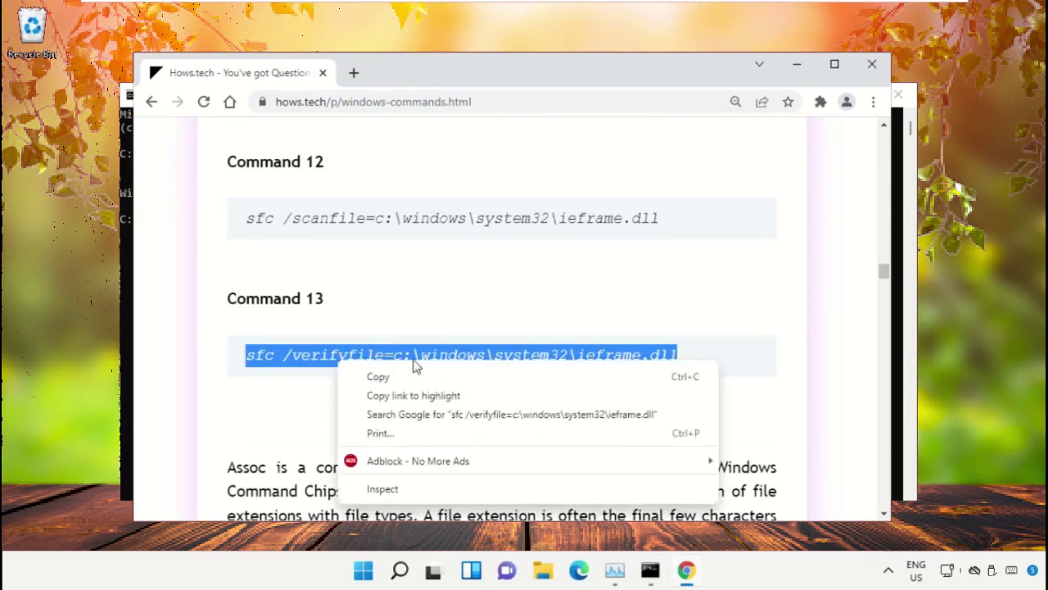
pyautogui.click(412, 376)
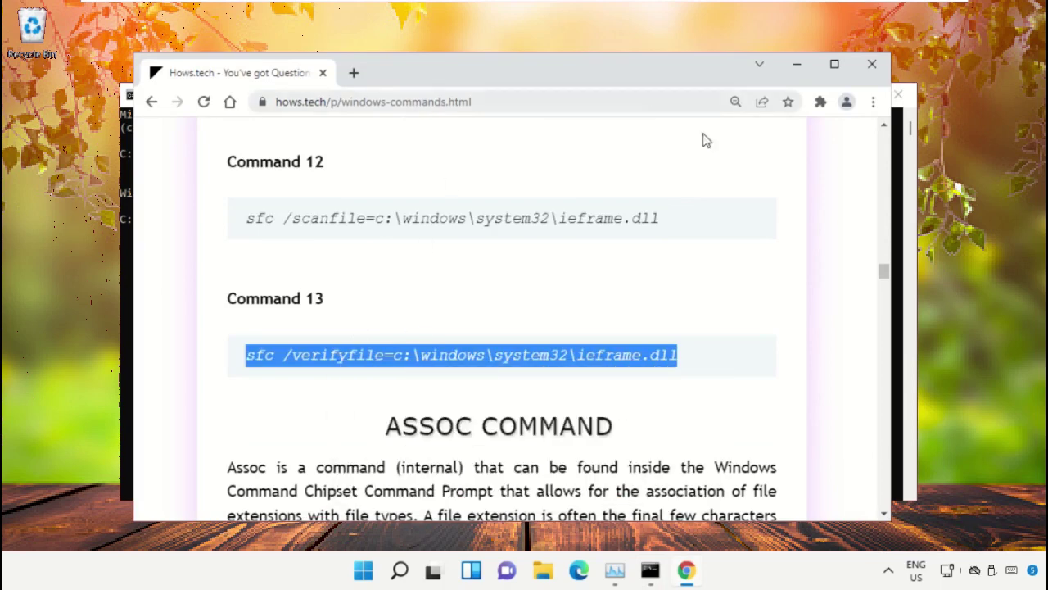
pyautogui.click(647, 573)
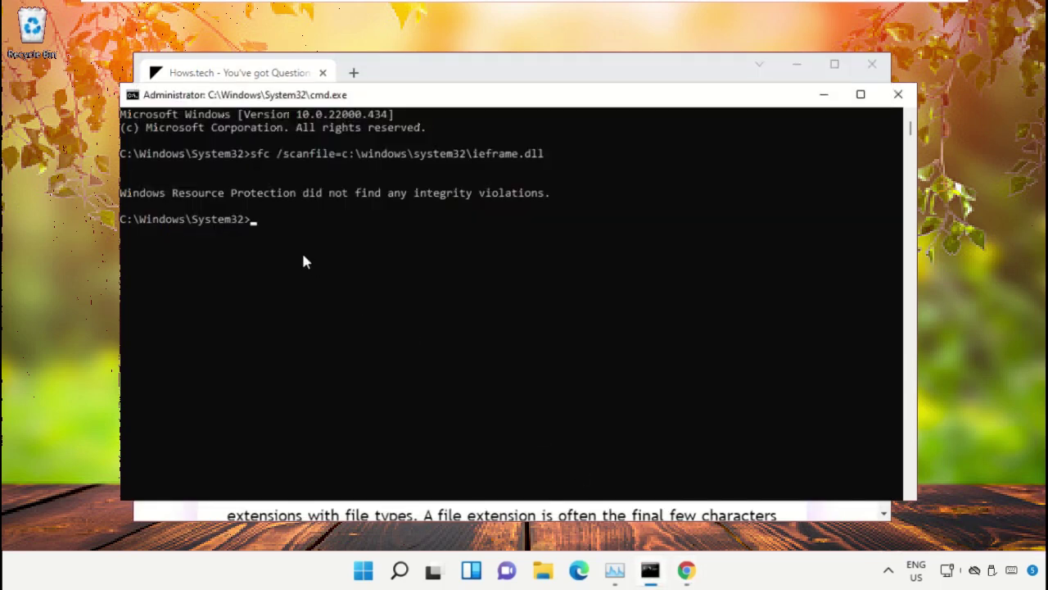
pyautogui.hotkey('ctrl', 'v')
pyautogui.press('Return')
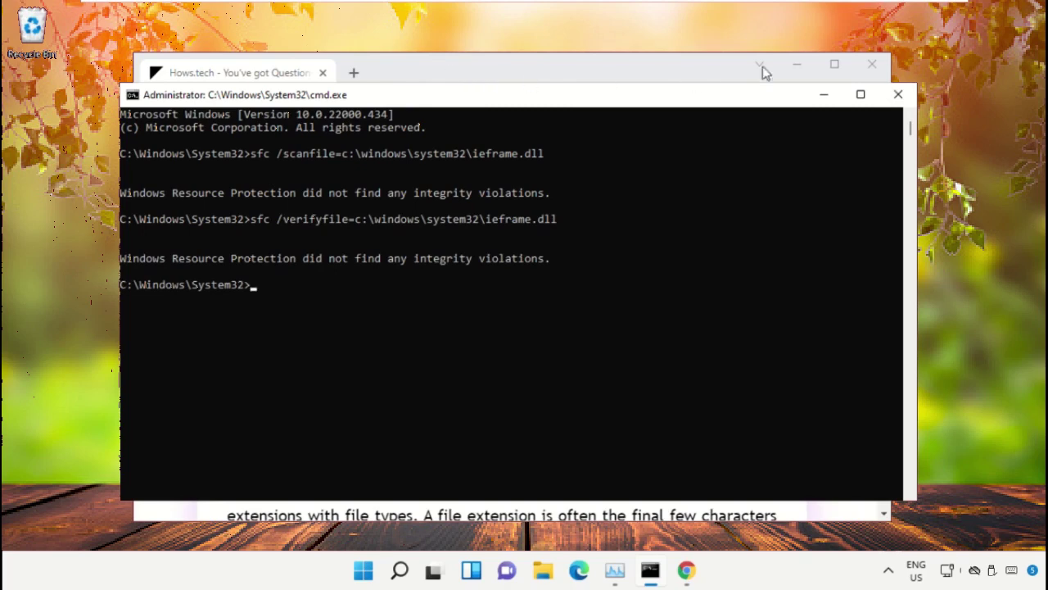
# Close the administrator Command Prompt and minimise Chrome
pyautogui.click(901, 97)
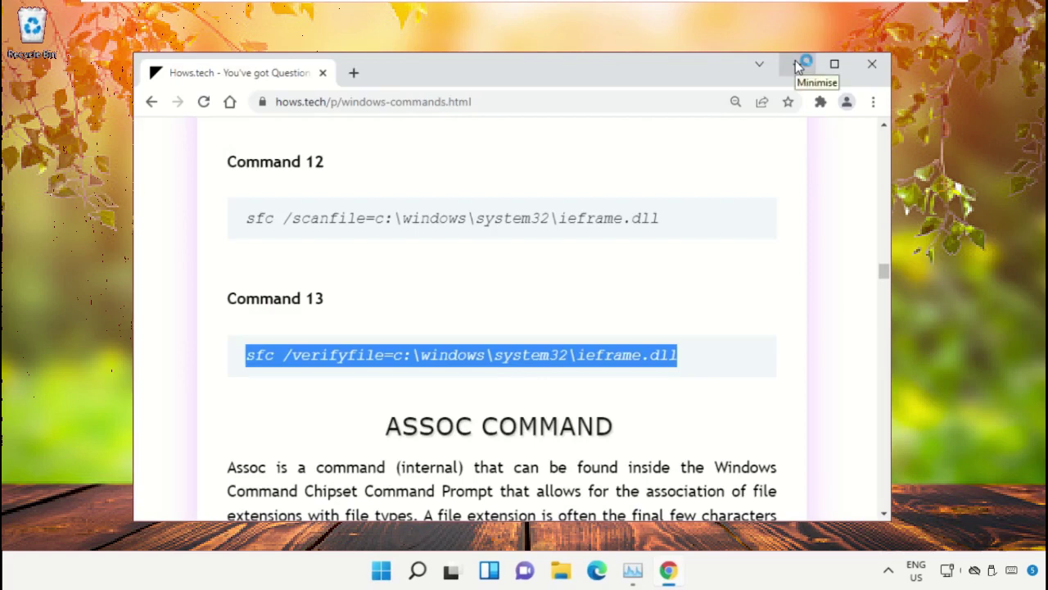
pyautogui.click(798, 66)
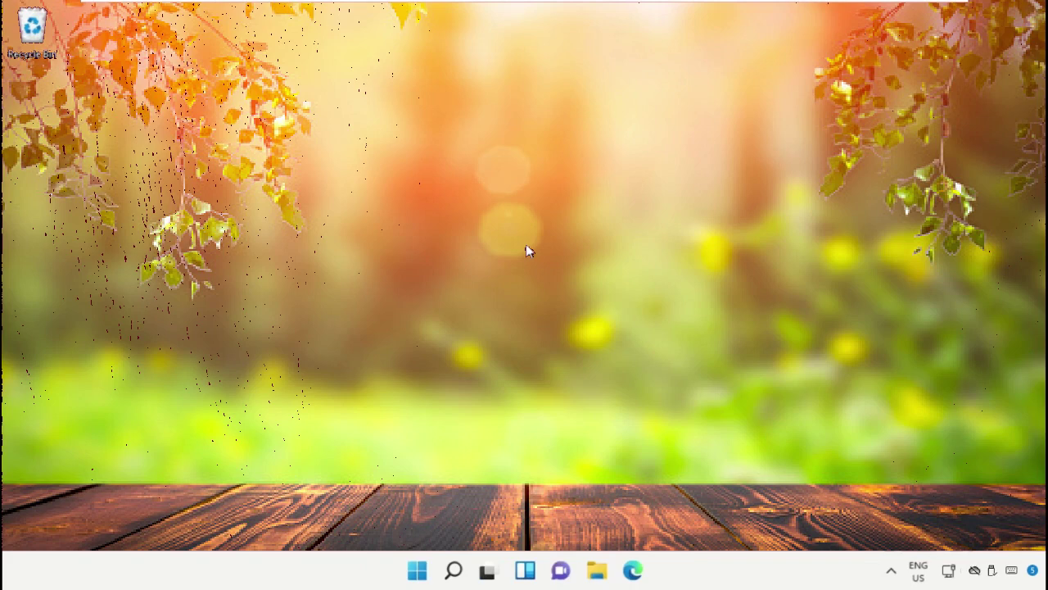
# Open Task Manager from the Win+X menu and go to COM Surrogate's process details
pyautogui.rightClick(414, 562)
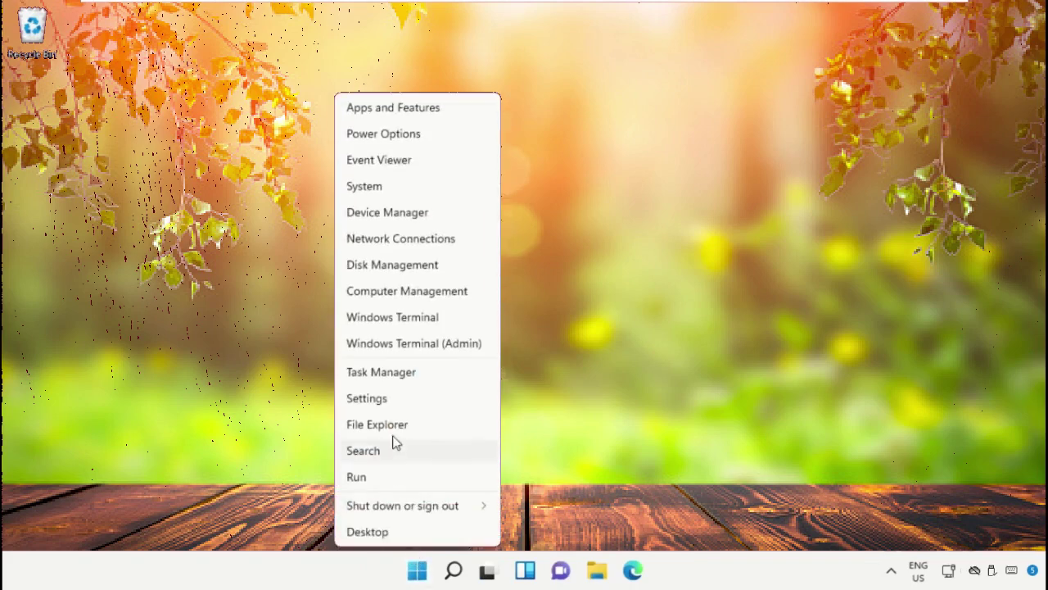
pyautogui.click(388, 380)
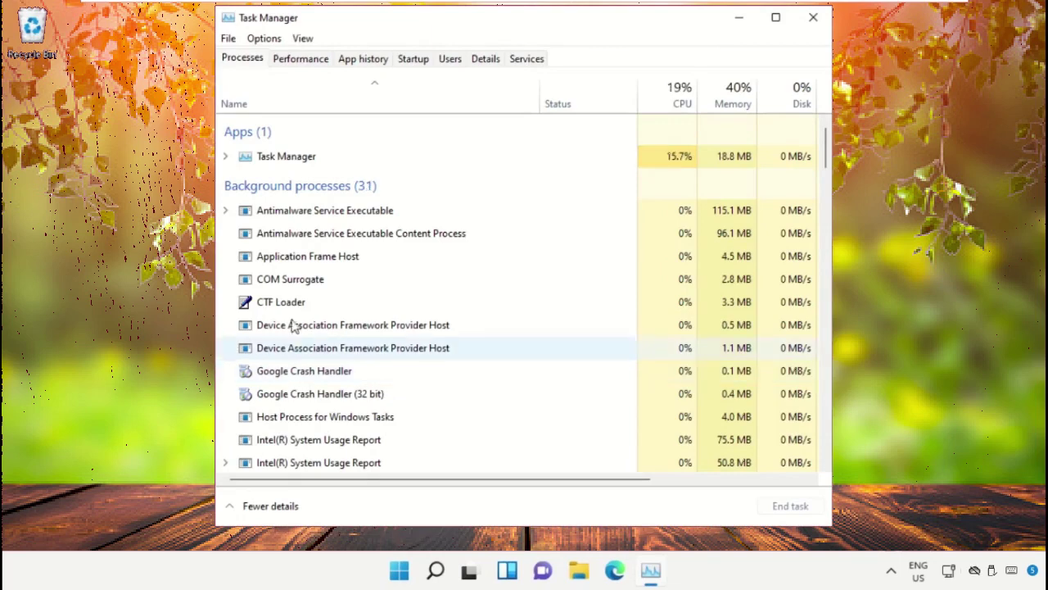
pyautogui.click(298, 283)
pyautogui.rightClick(298, 285)
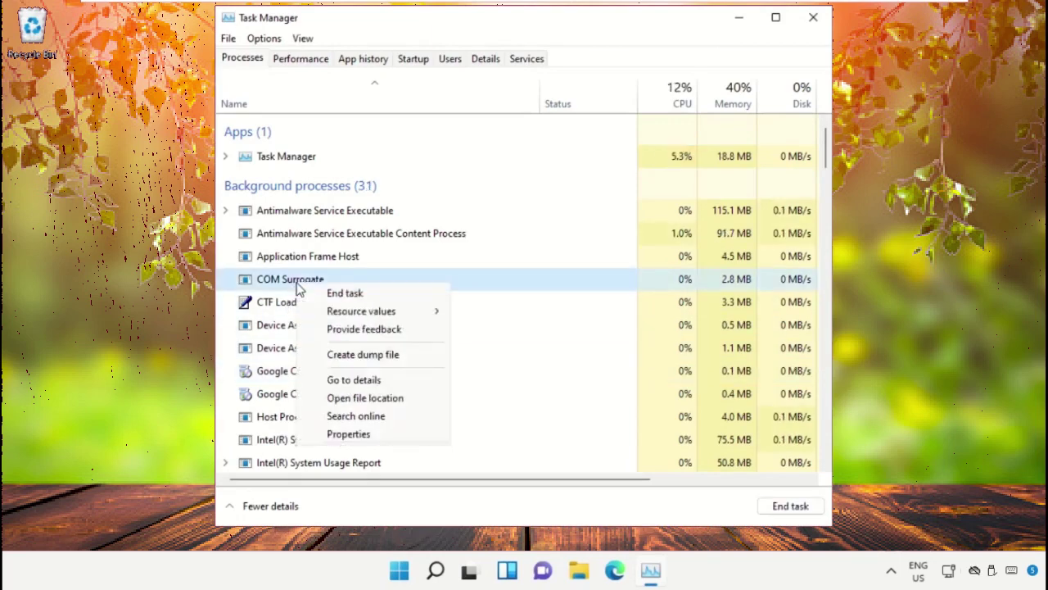
pyautogui.click(383, 381)
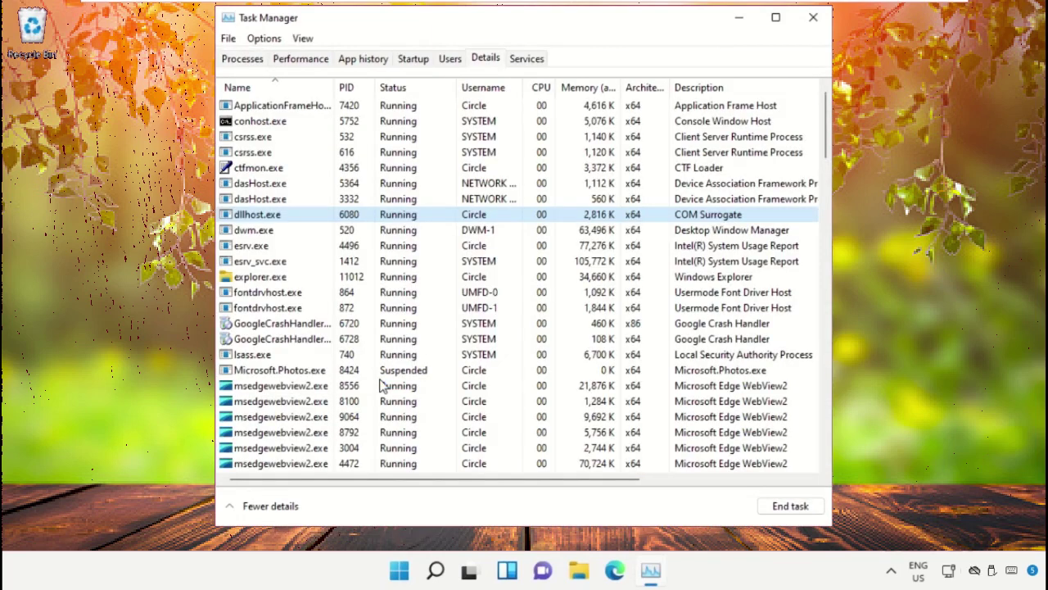
# End the dllhost.exe process, confirming End process, and close Task Manager
pyautogui.rightClick(283, 227)
pyautogui.click(344, 230)
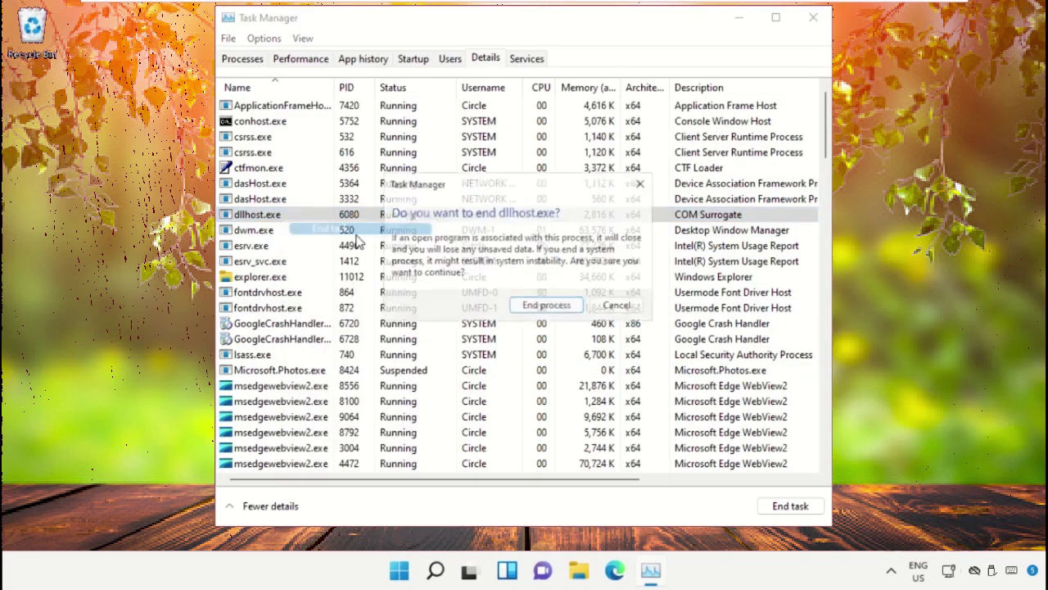
pyautogui.click(524, 316)
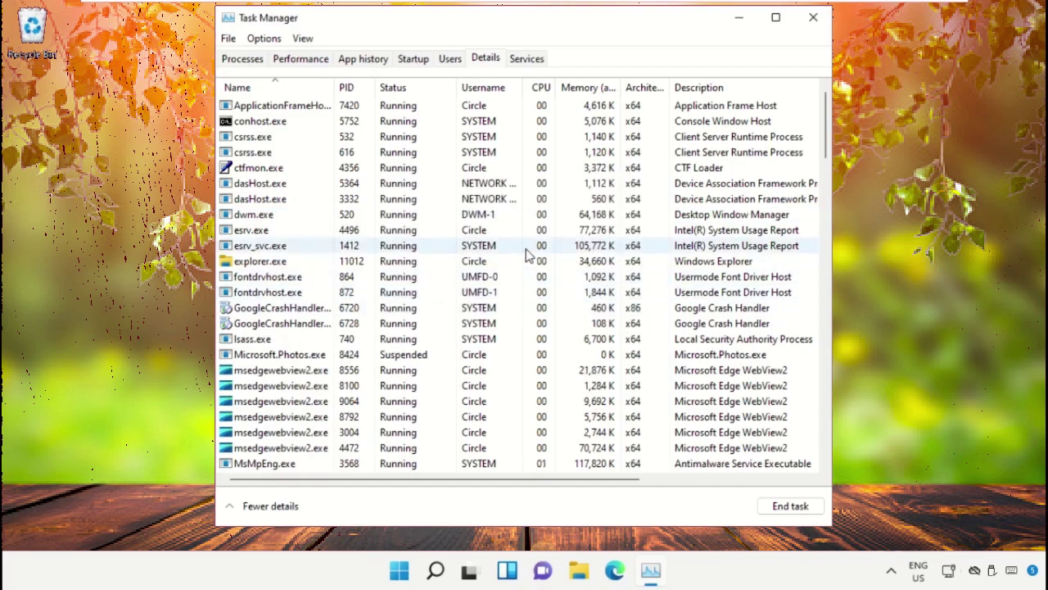
pyautogui.click(809, 25)
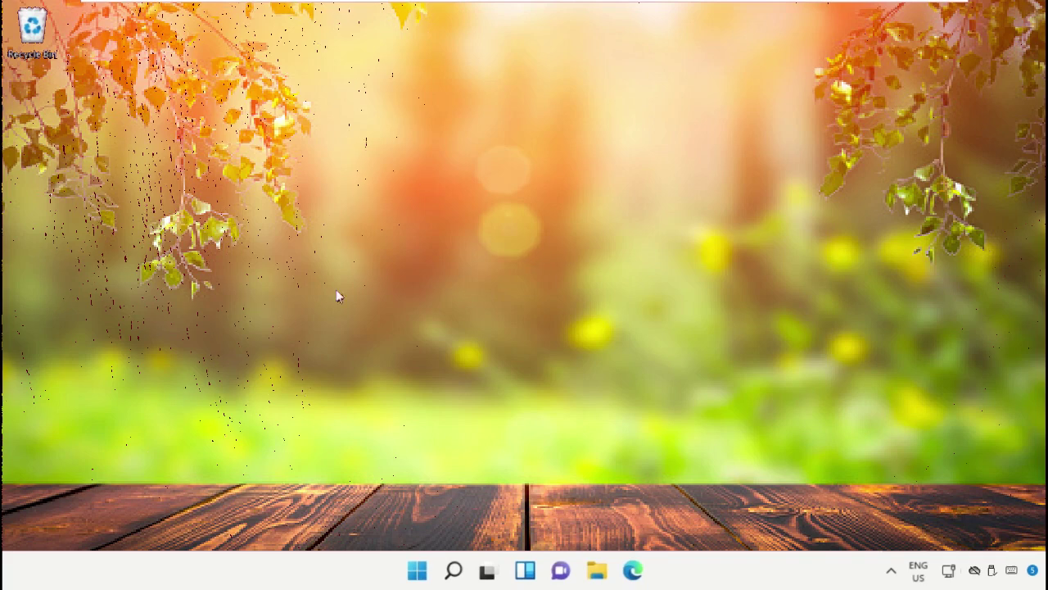
# Reopen Task Manager's Startup list and disable Skype
pyautogui.rightClick(404, 571)
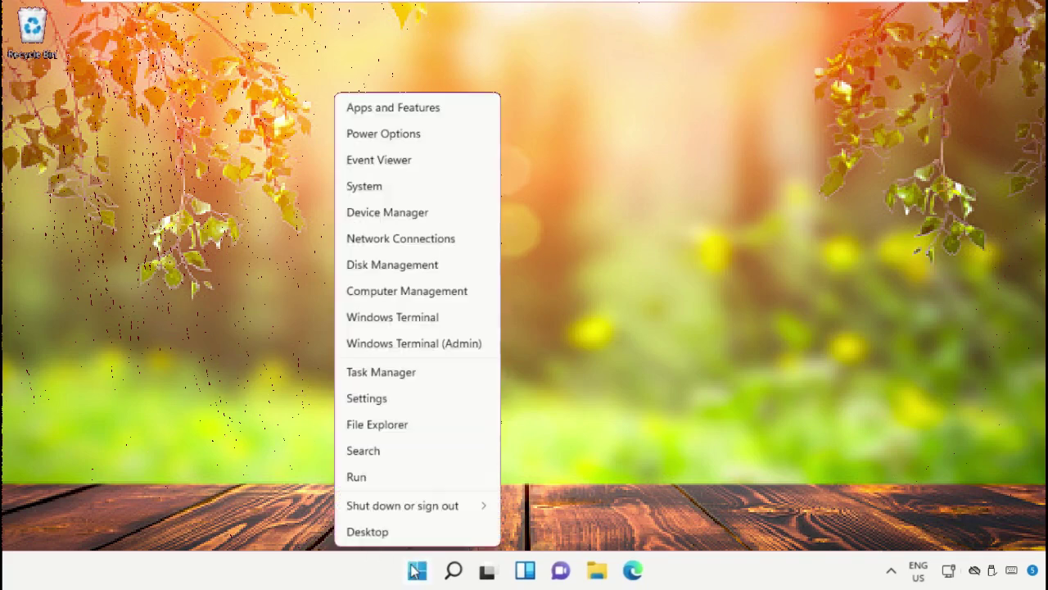
pyautogui.click(395, 376)
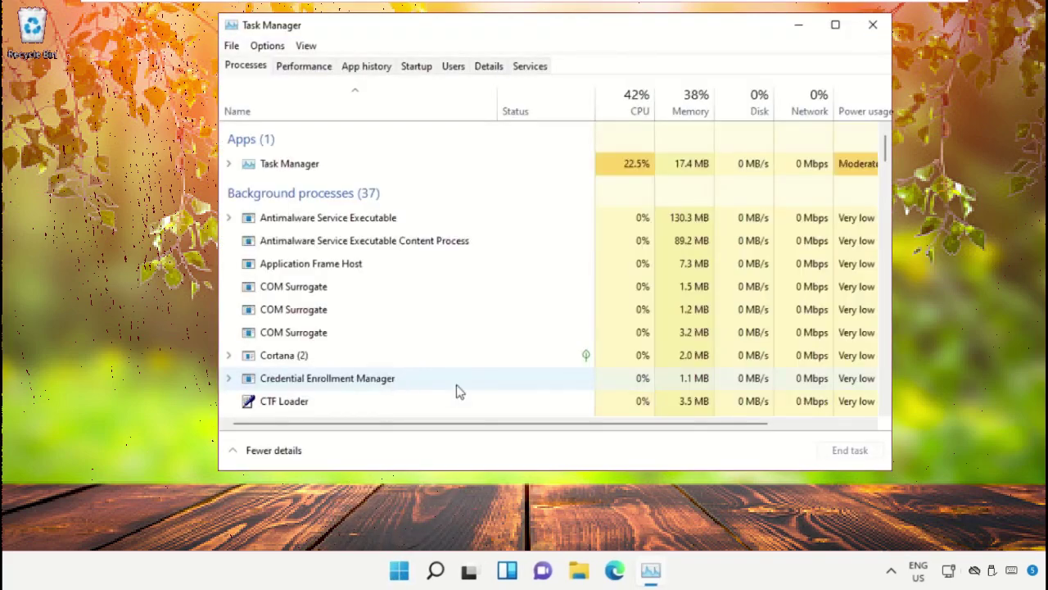
pyautogui.click(418, 67)
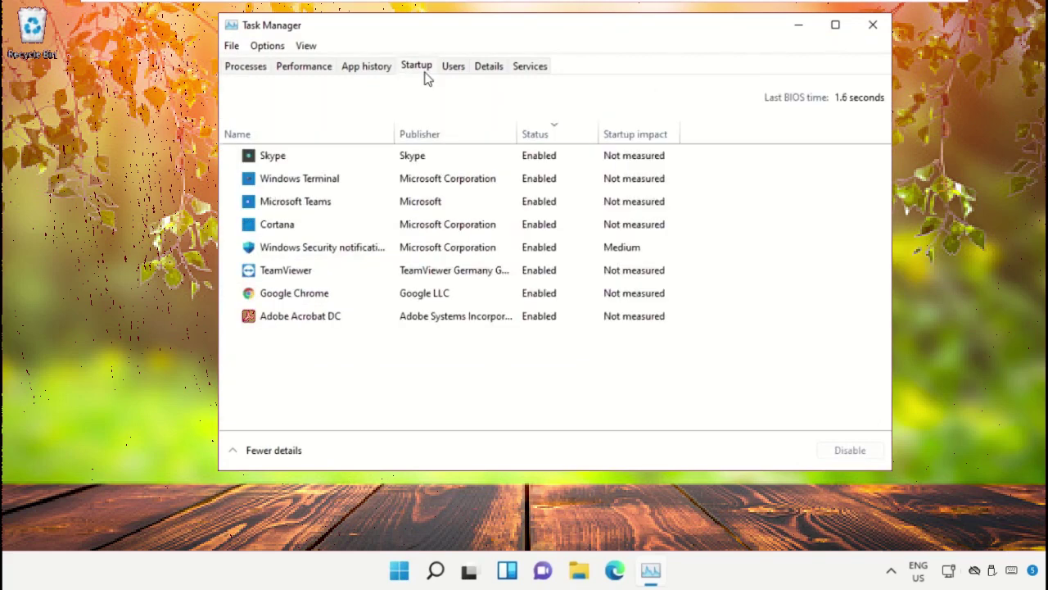
pyautogui.click(312, 161)
pyautogui.rightClick(312, 161)
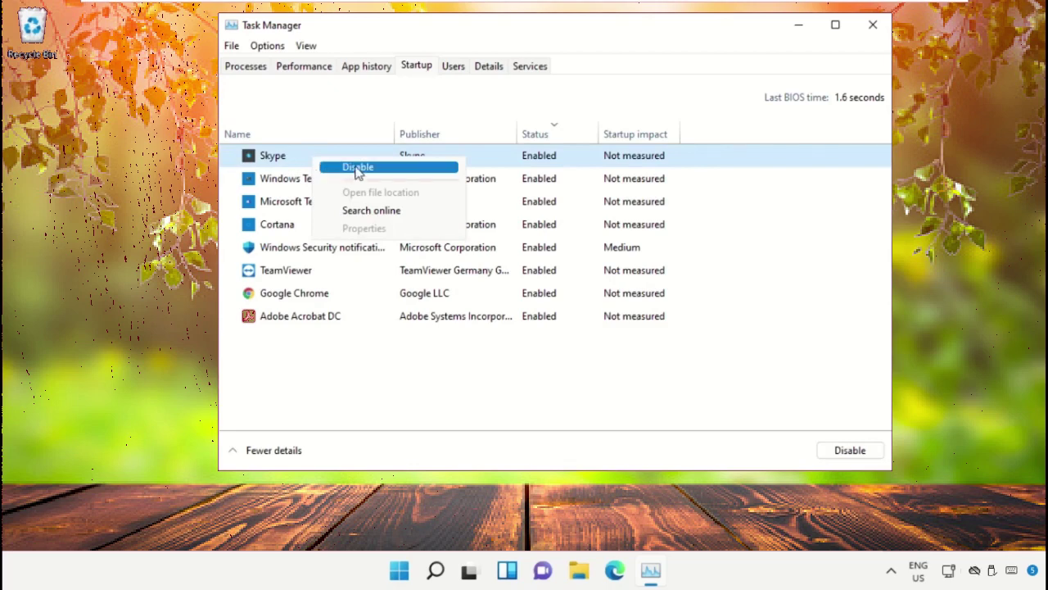
pyautogui.click(357, 168)
# Disable Microsoft Teams and Windows Security as startup apps
pyautogui.click(304, 162)
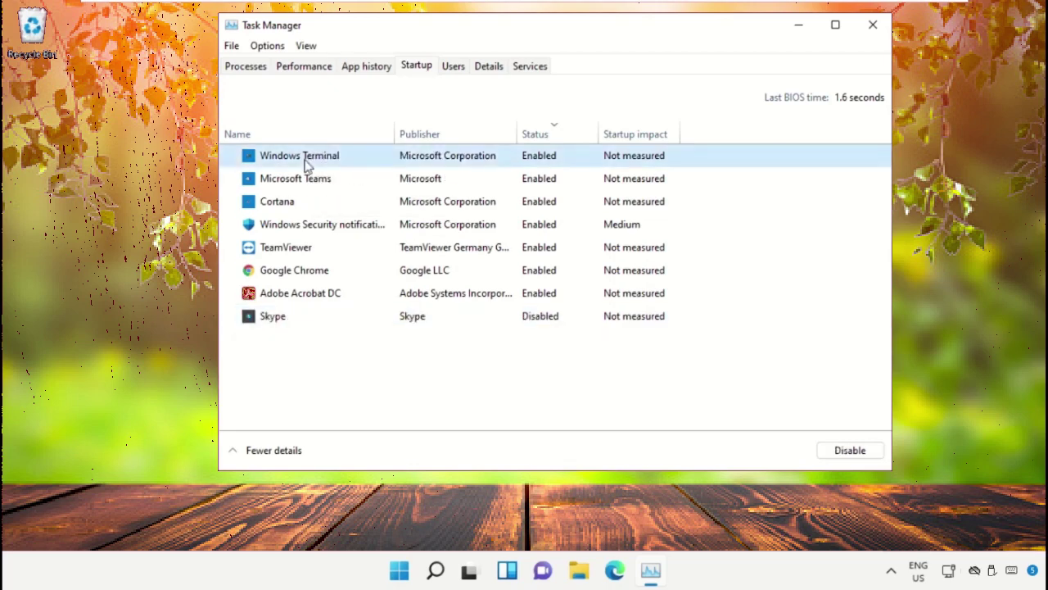
pyautogui.rightClick(308, 180)
pyautogui.click(331, 188)
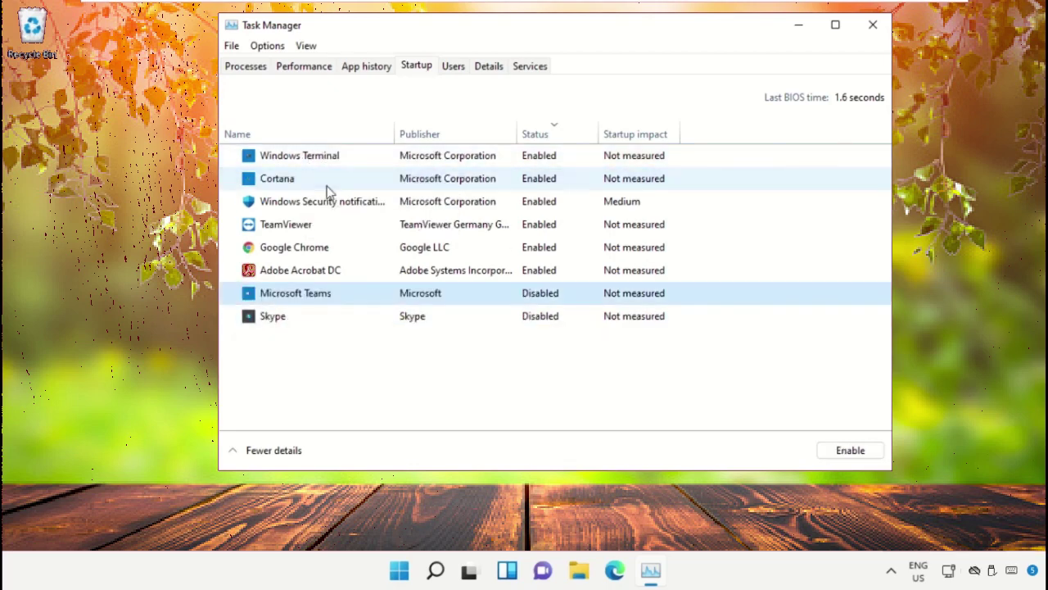
pyautogui.click(326, 201)
pyautogui.rightClick(327, 202)
pyautogui.click(370, 208)
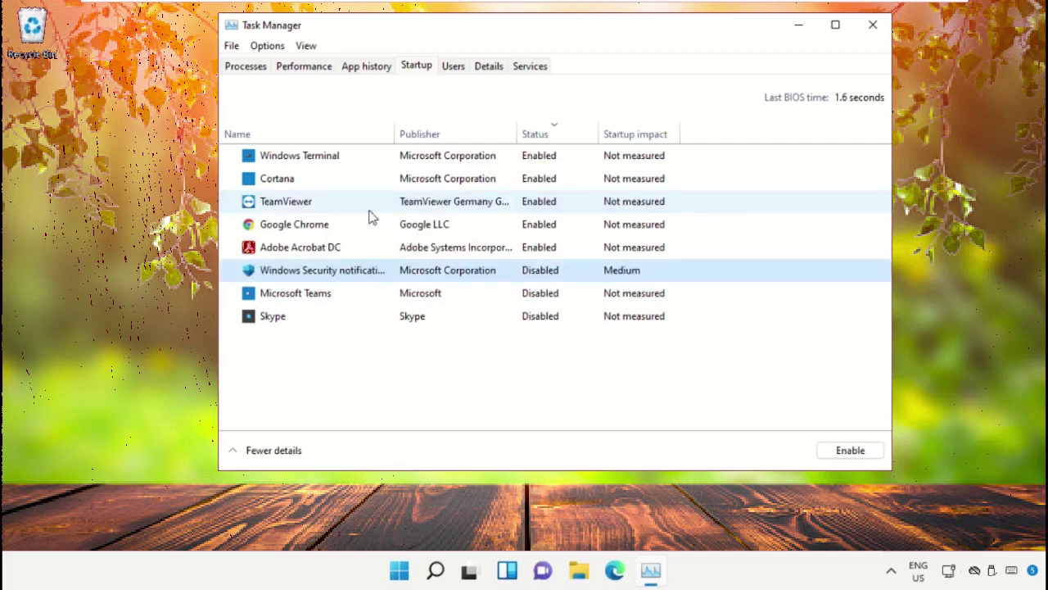
# Disable TeamViewer, Google Chrome and Adobe Acrobat DC at startup, then close Task Manager
pyautogui.click(311, 208)
pyautogui.click(361, 216)
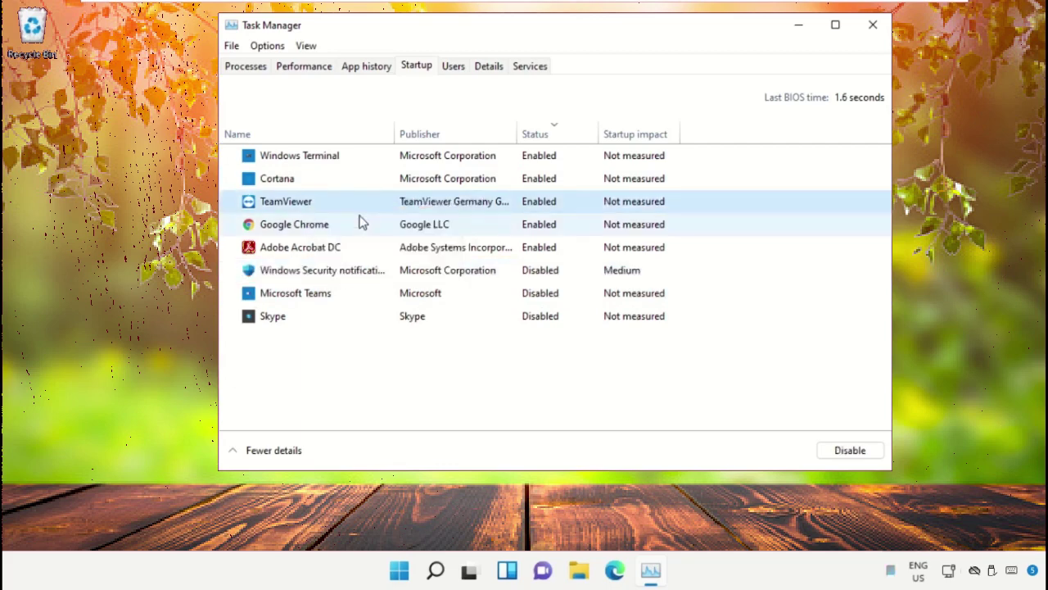
pyautogui.rightClick(309, 208)
pyautogui.click(342, 217)
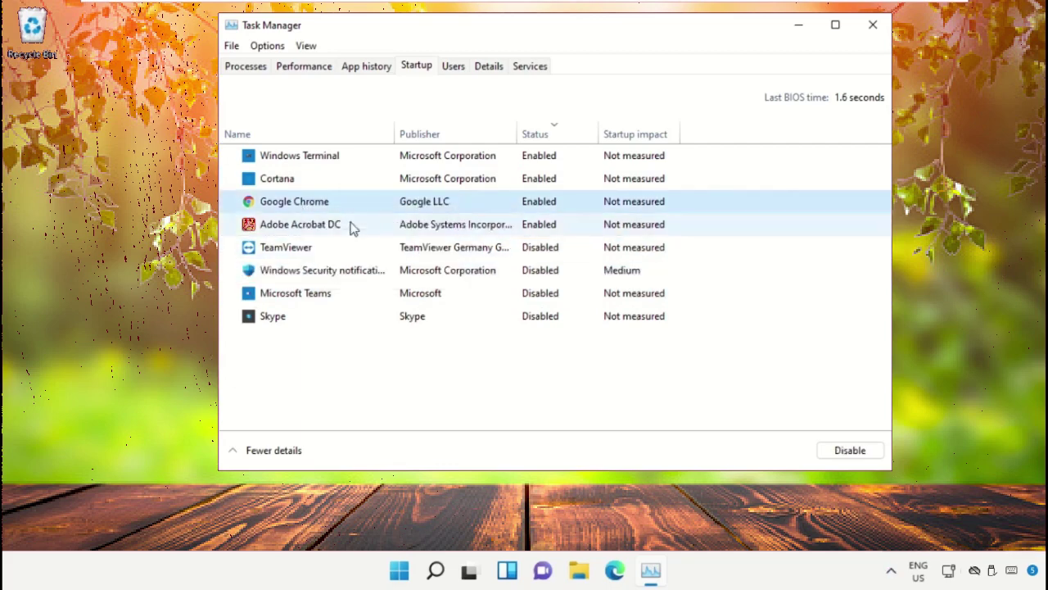
pyautogui.click(317, 205)
pyautogui.rightClick(324, 210)
pyautogui.click(353, 214)
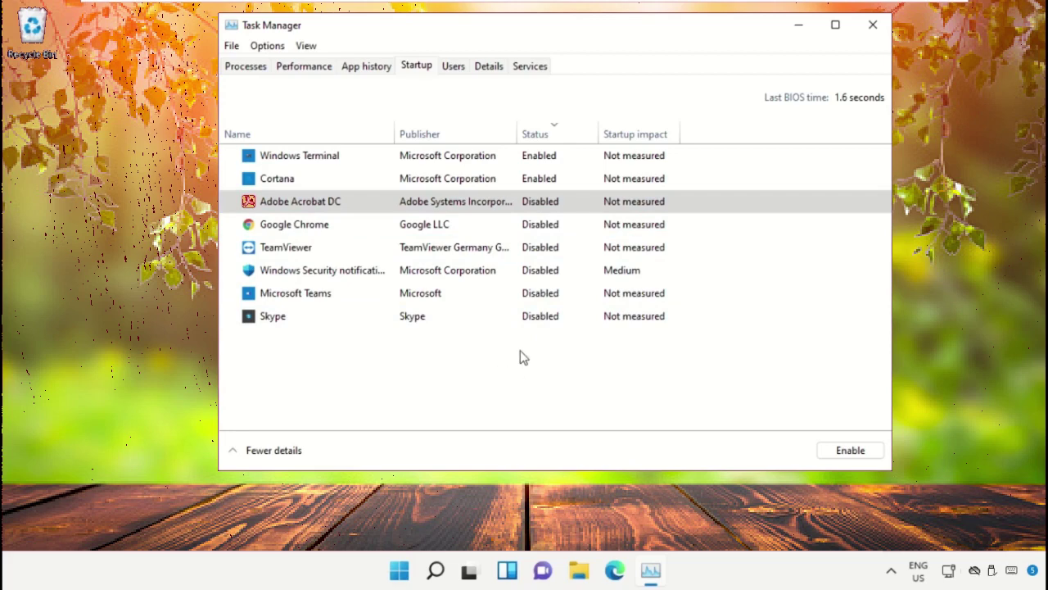
pyautogui.click(879, 33)
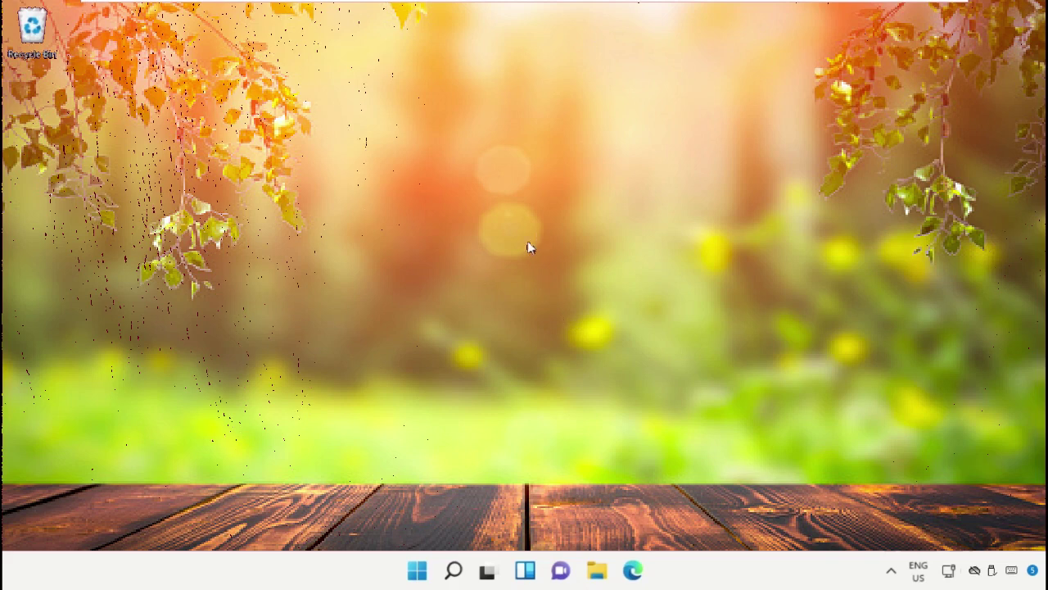
# Launch Google Chrome from Windows search and Google 'Autoruns for windows'
pyautogui.click(451, 570)
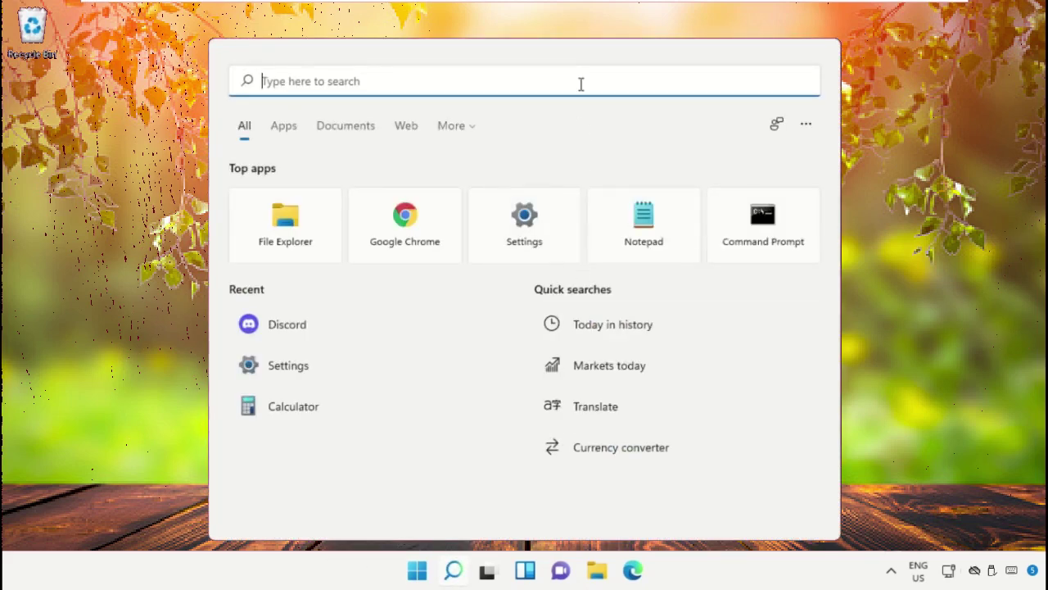
pyautogui.write('Chrome')
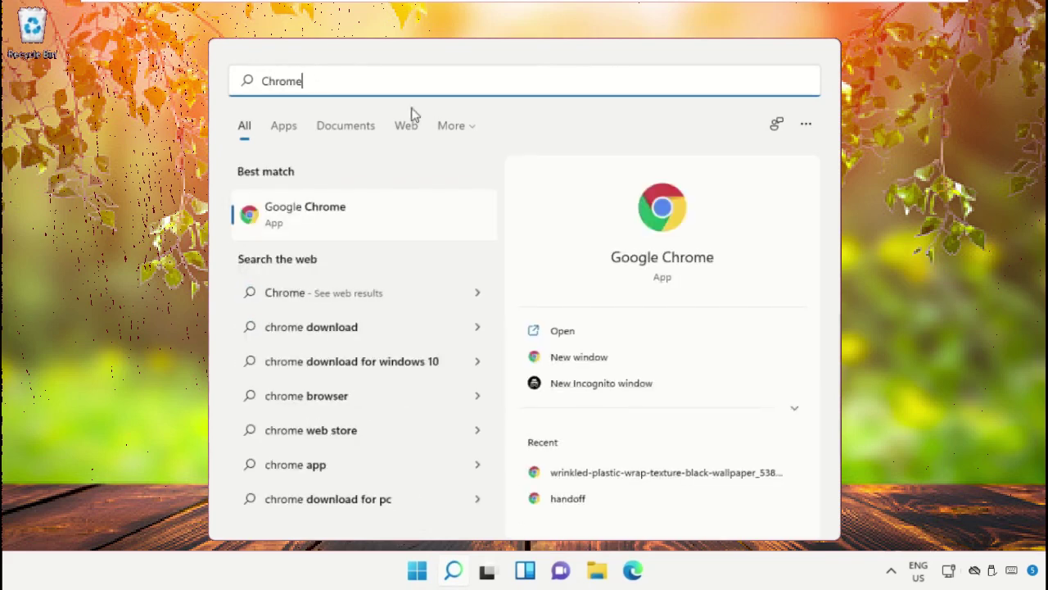
pyautogui.click(316, 209)
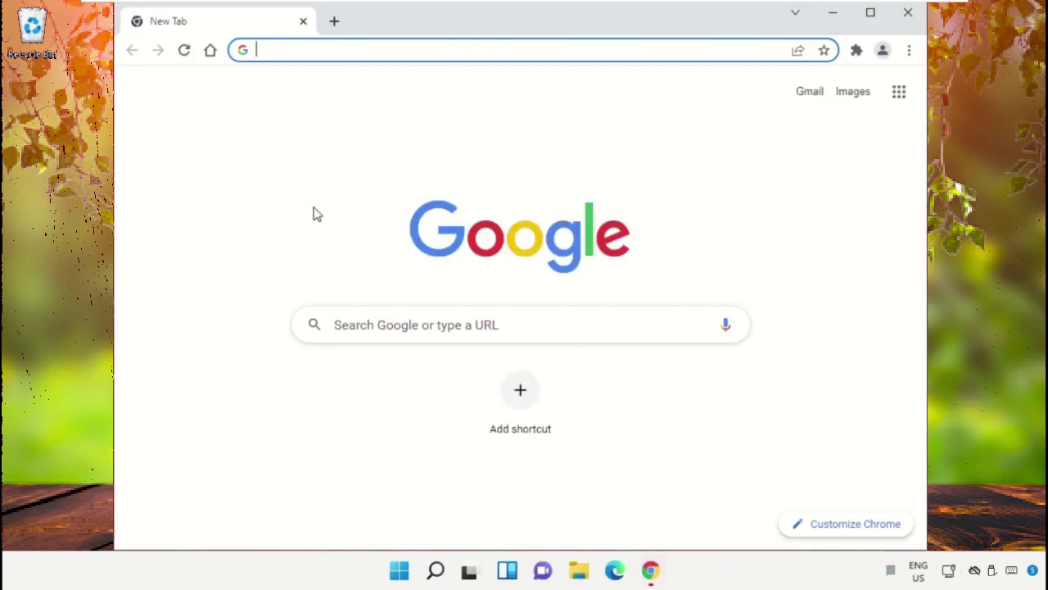
pyautogui.click(582, 324)
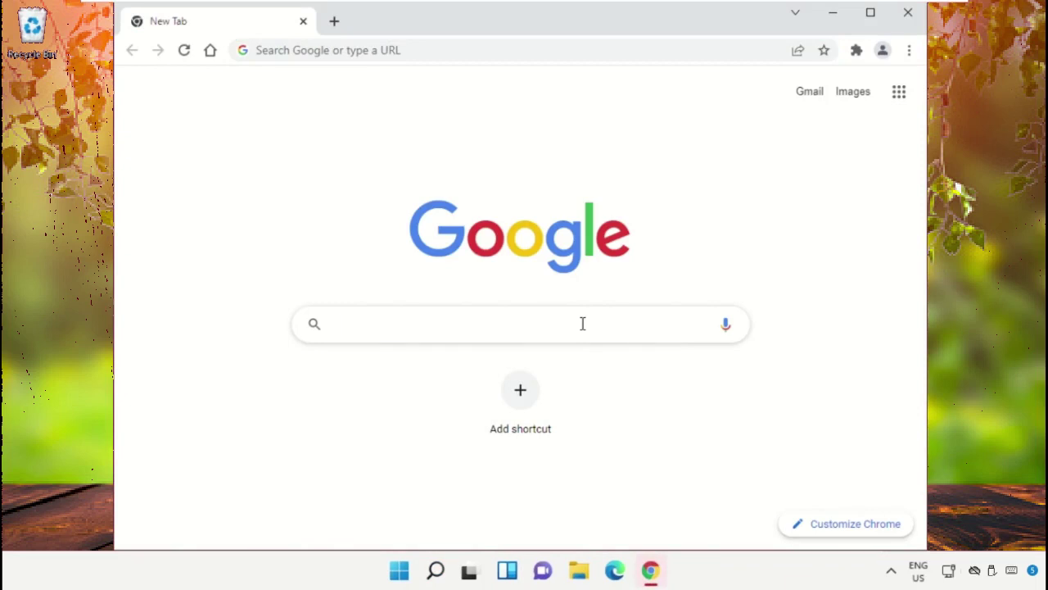
pyautogui.write('Autoruns for windows')
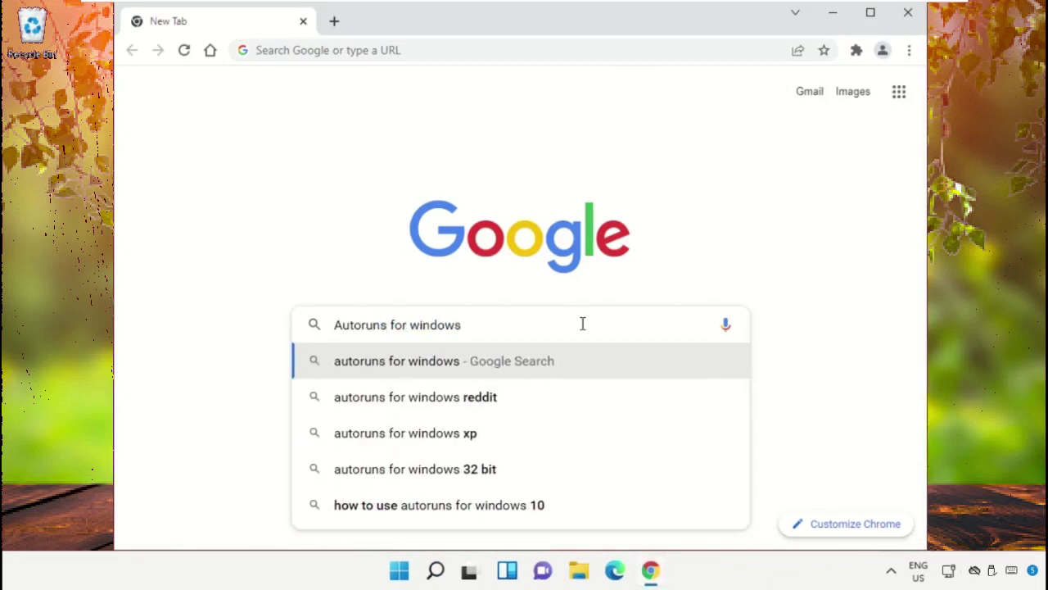
pyautogui.press('Return')
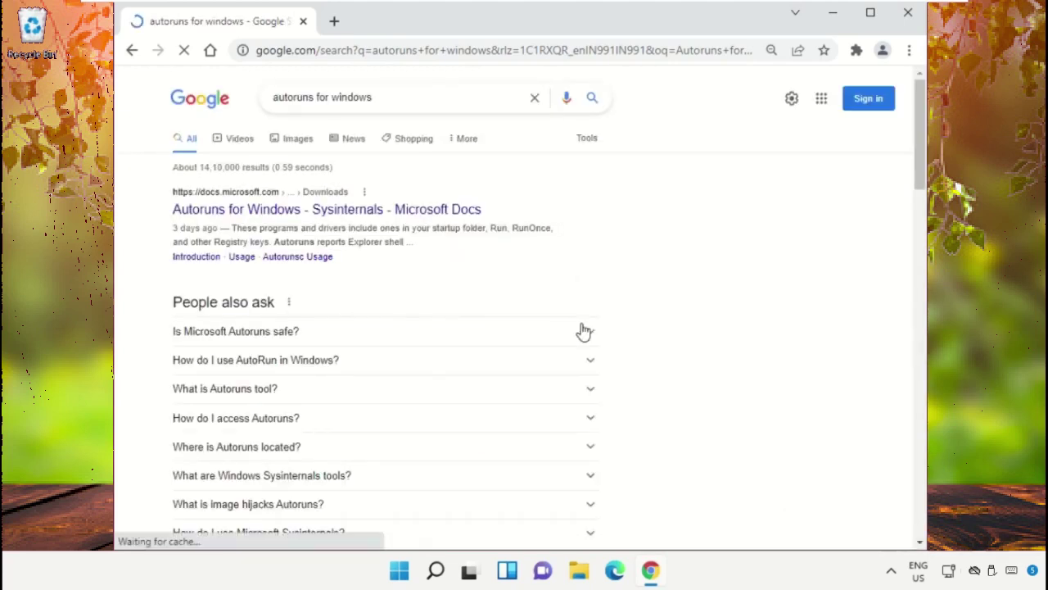
# Download Autoruns.zip from Microsoft's Sysinternals Autoruns page and close Chrome
pyautogui.click(310, 215)
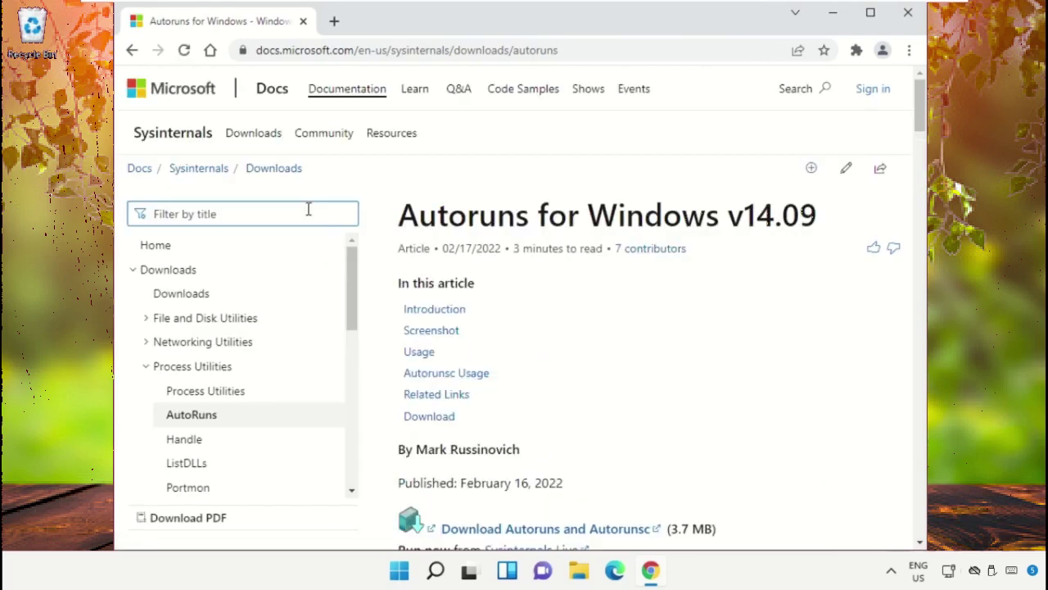
pyautogui.scroll(-2, 607, 327)
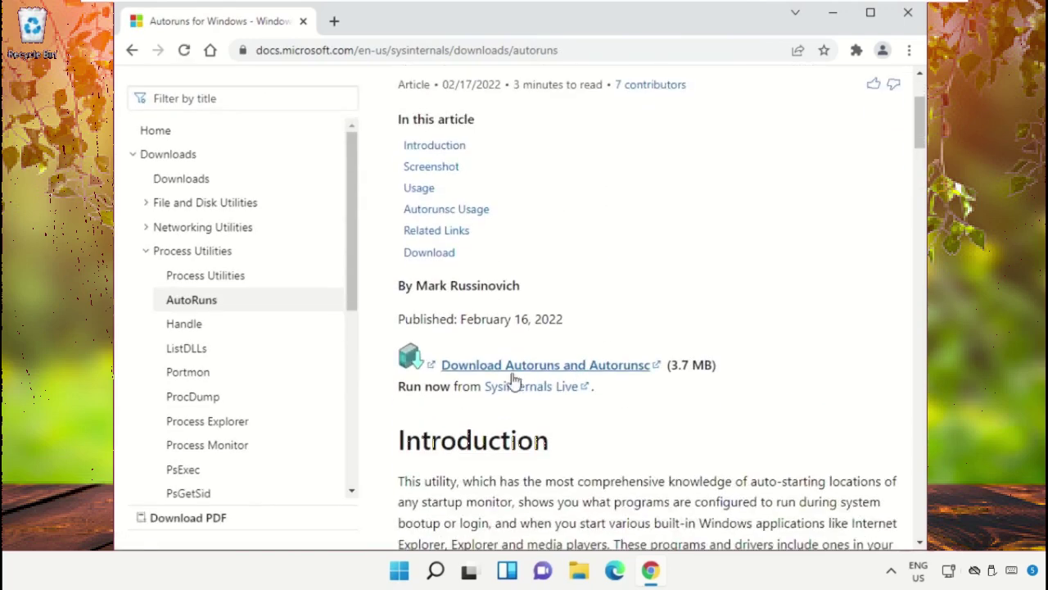
pyautogui.click(510, 366)
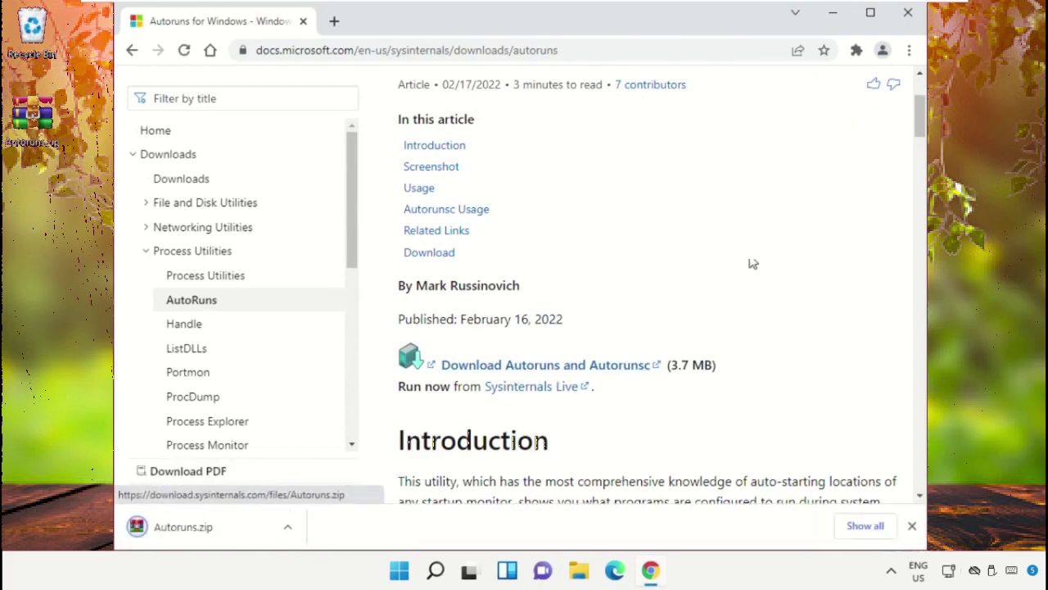
pyautogui.click(907, 15)
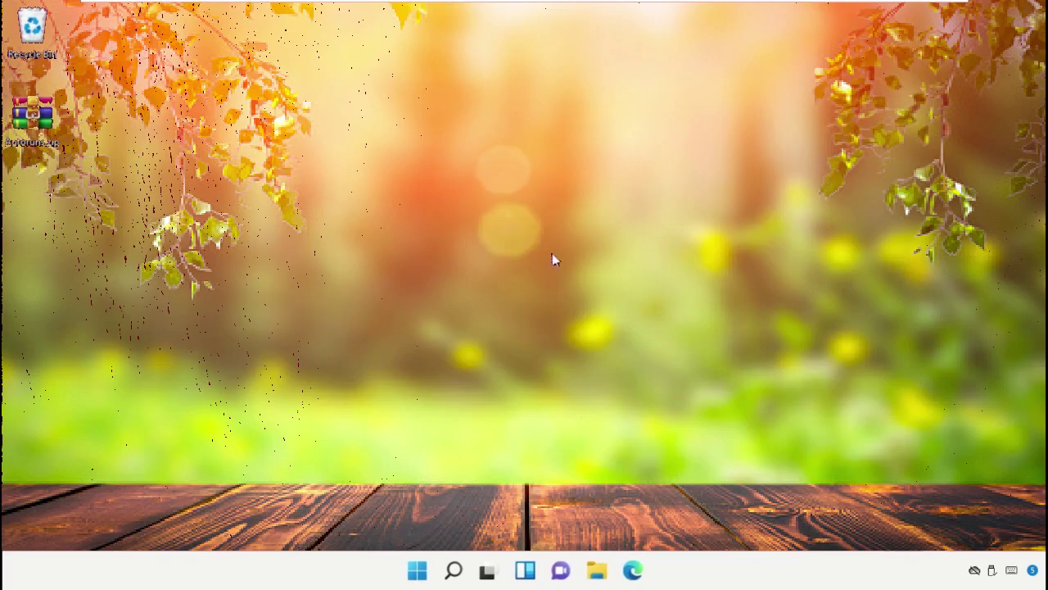
# Extract all files from Autoruns.zip into an Autoruns folder
pyautogui.rightClick(27, 136)
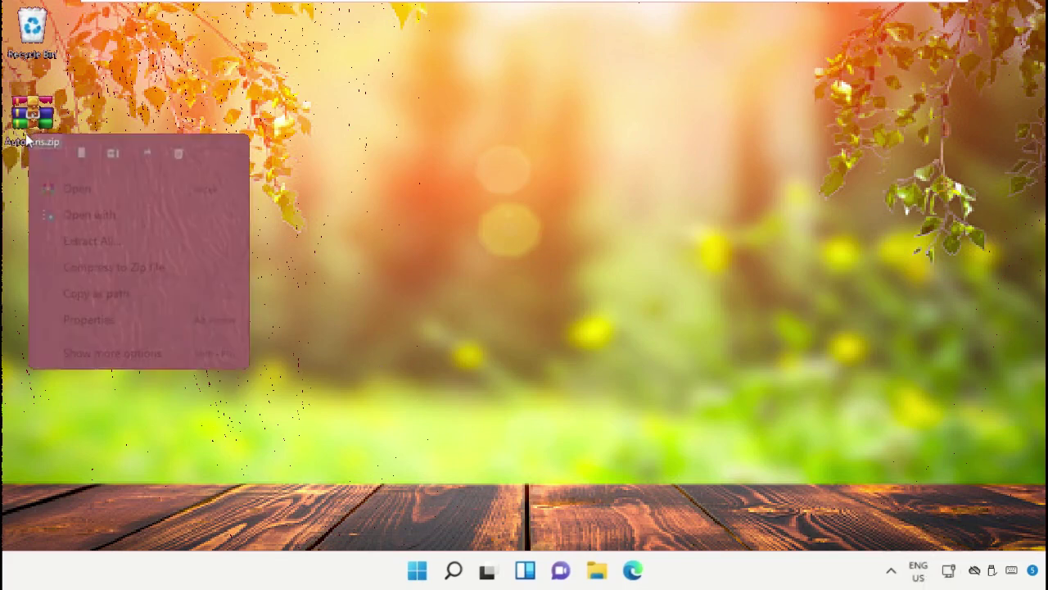
pyautogui.click(104, 240)
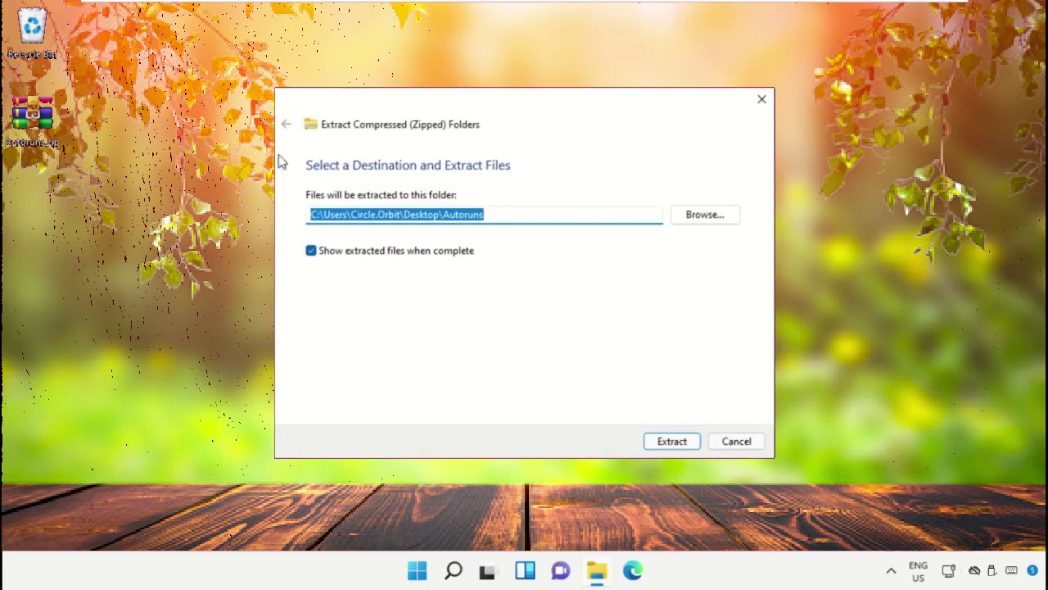
pyautogui.click(671, 446)
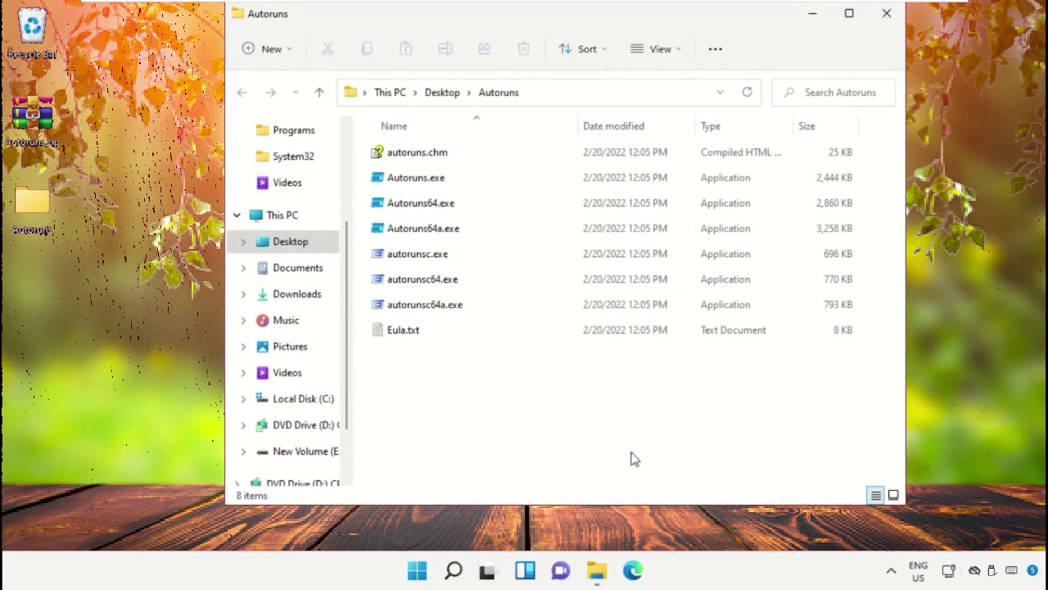
# Run Autoruns64.exe, scroll through its startup entries, then close it and the folder
pyautogui.doubleClick(435, 205)
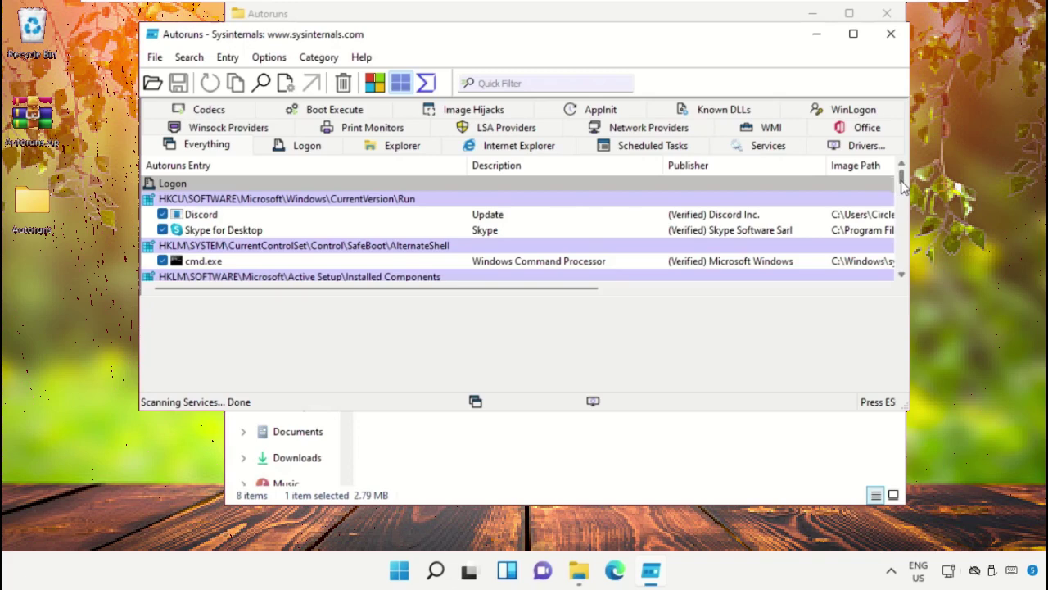
pyautogui.moveTo(902, 184); pyautogui.dragTo(899, 273)
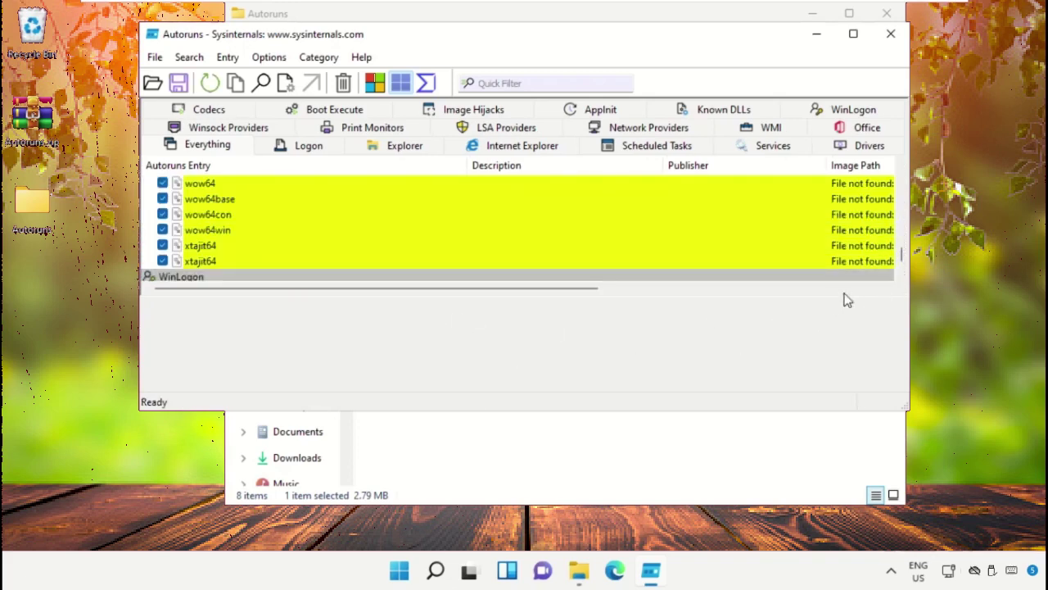
pyautogui.moveTo(901, 259); pyautogui.dragTo(904, 275)
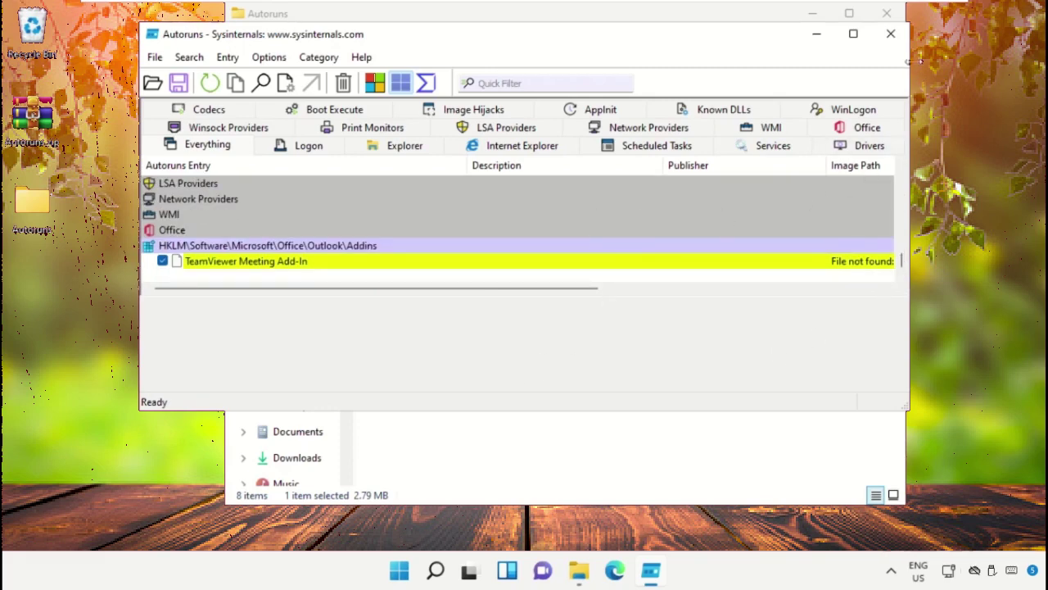
pyautogui.click(890, 34)
pyautogui.click(887, 13)
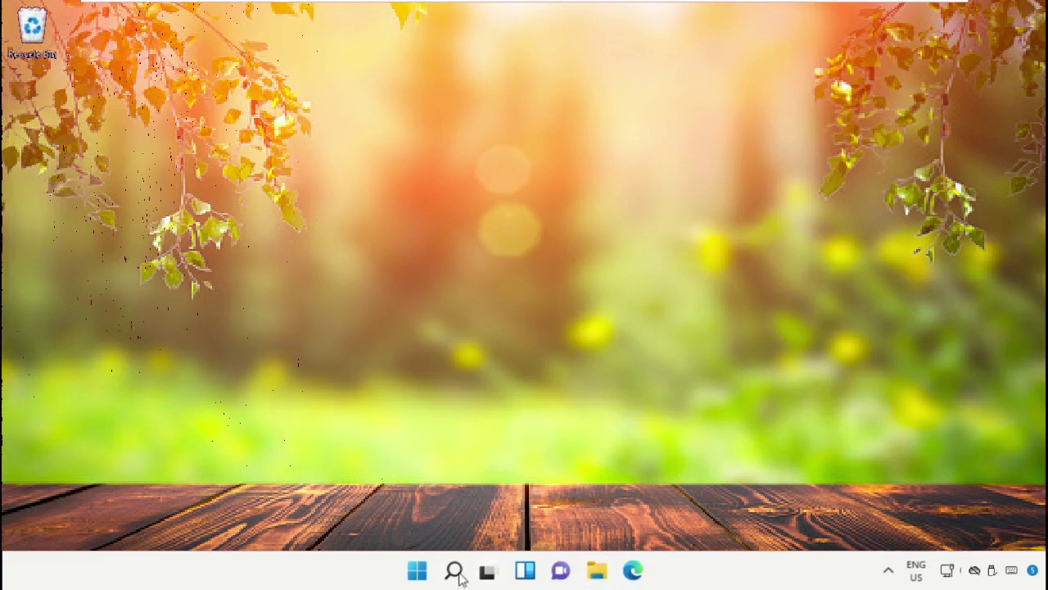
# From the Start menu, show the power menu's Shut down and Restart options
pyautogui.click(417, 570)
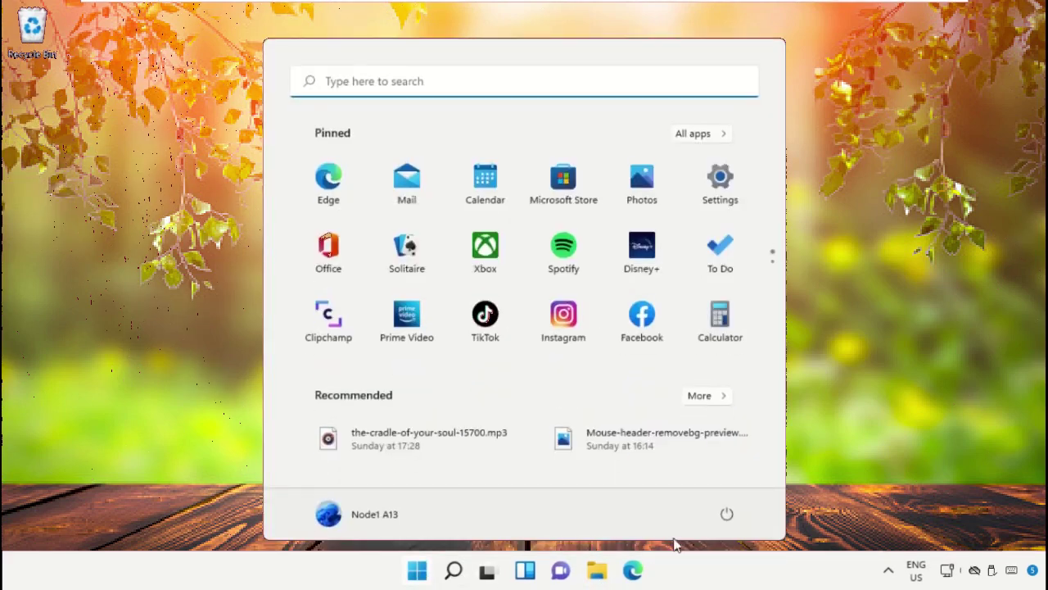
pyautogui.click(727, 516)
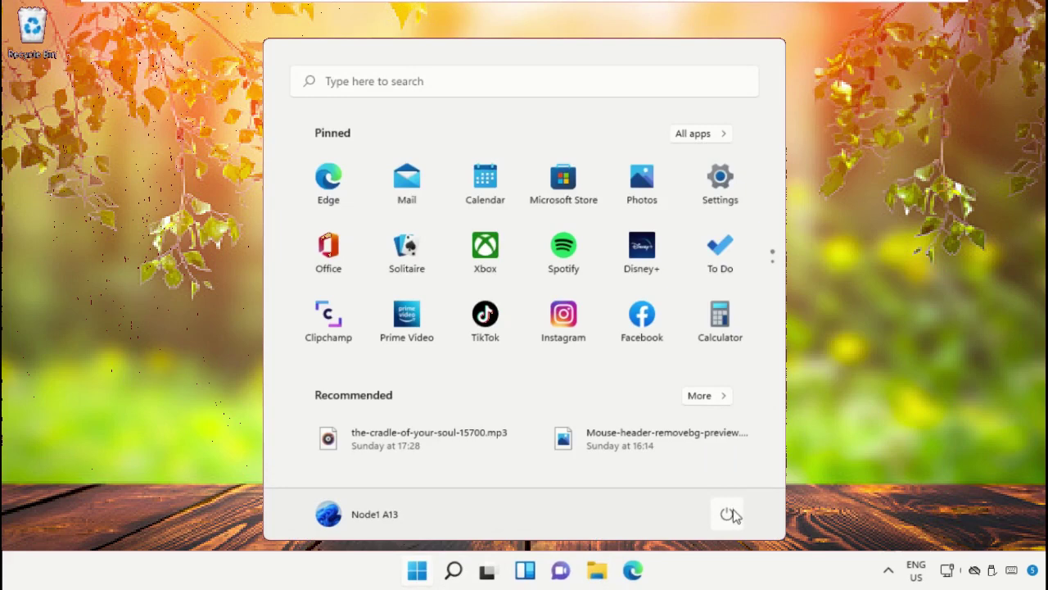
pyautogui.click(729, 515)
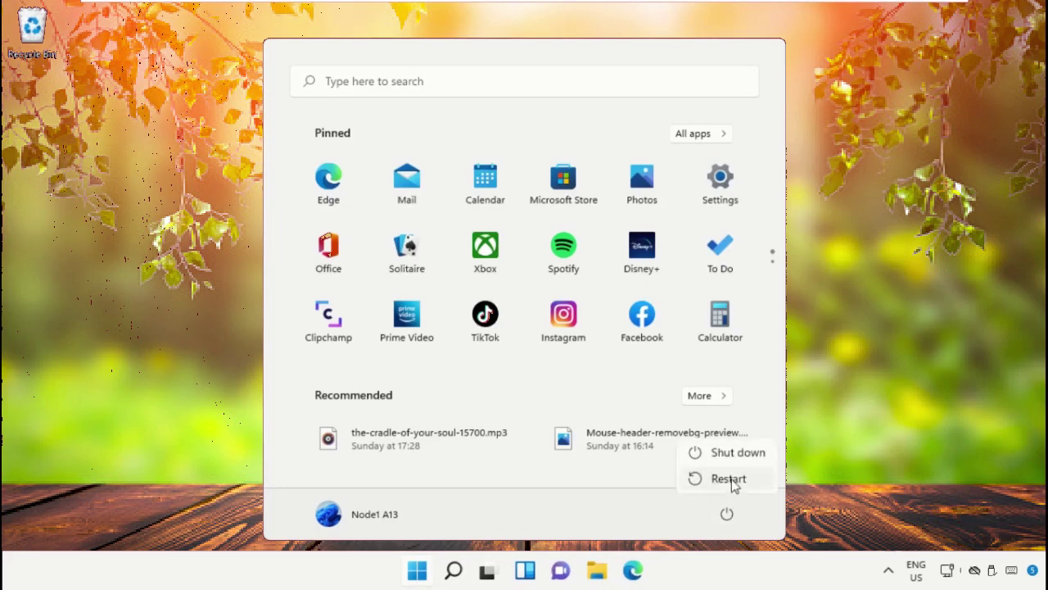